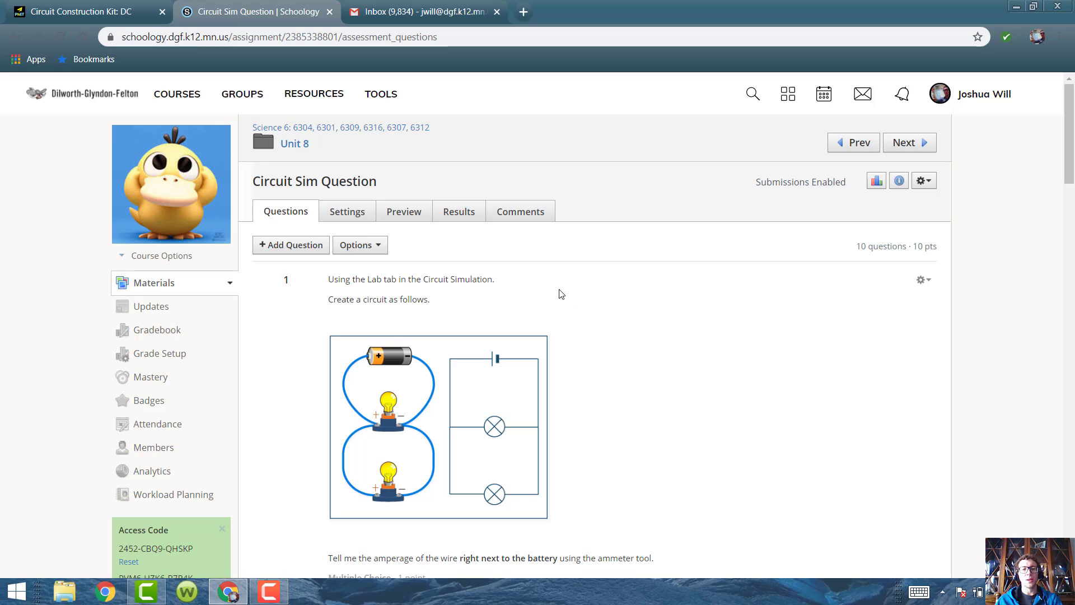
Scroll the Circuit Sim Question assessment page down and back to the top.
{"action": "scroll", "coordinate": [597, 307], "scroll_direction": "down", "scroll_amount": 1}
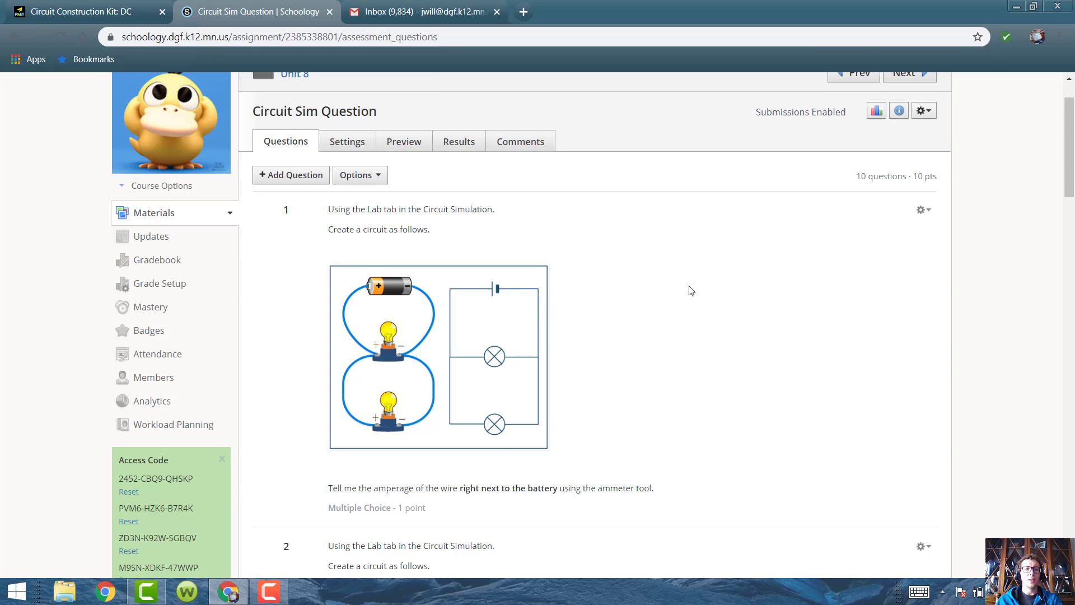
{"action": "scroll", "coordinate": [692, 291], "scroll_direction": "up", "scroll_amount": 2}
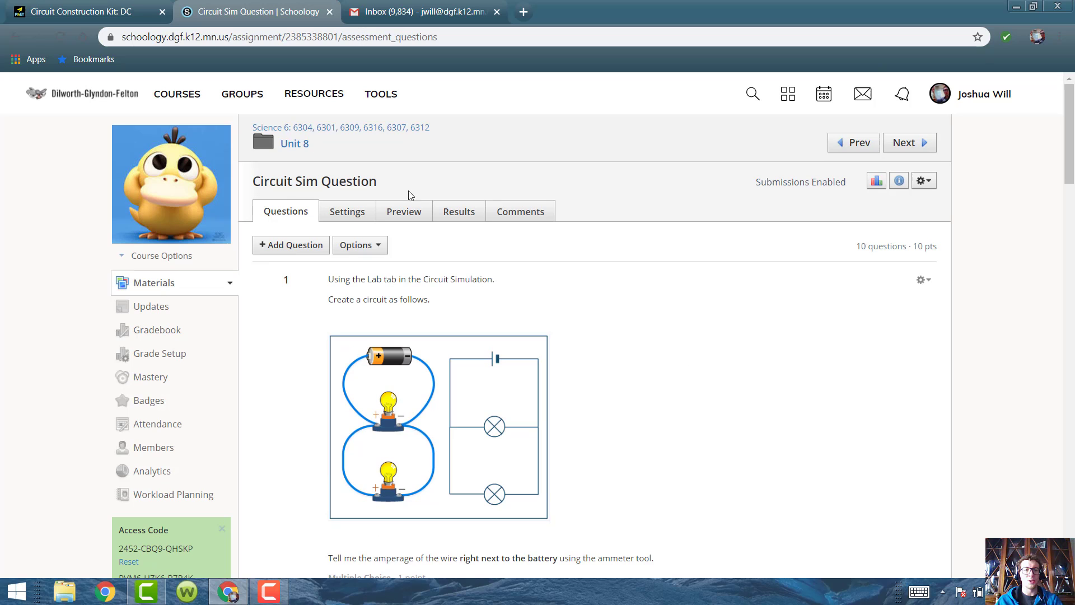
View the Circuit Sim Question grade statistics, then close the statistics summary.
{"action": "left_click", "coordinate": [876, 181]}
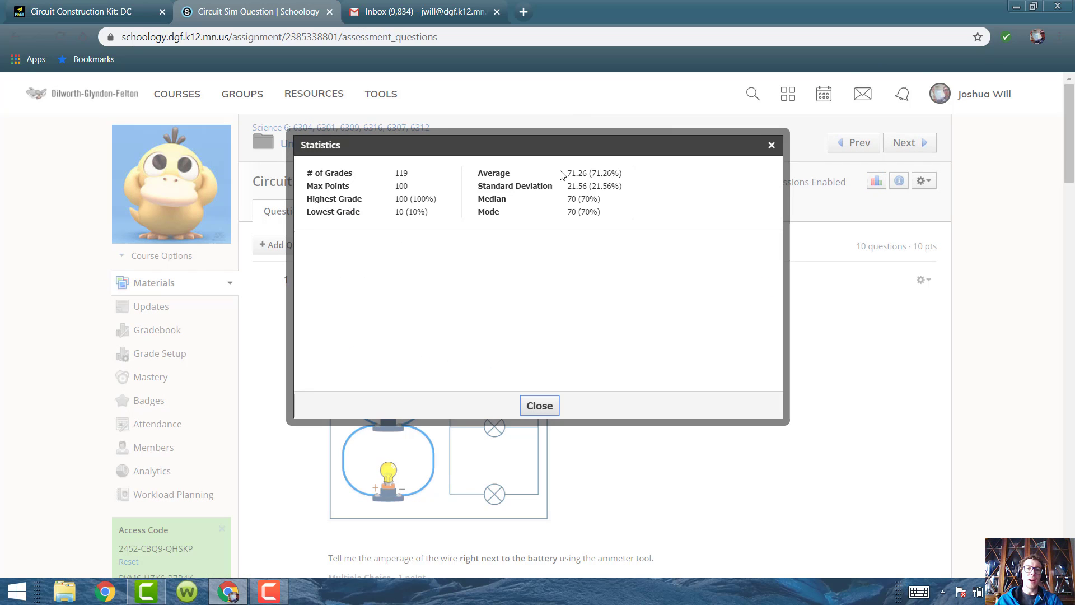
{"action": "mouse_move", "coordinate": [575, 175]}
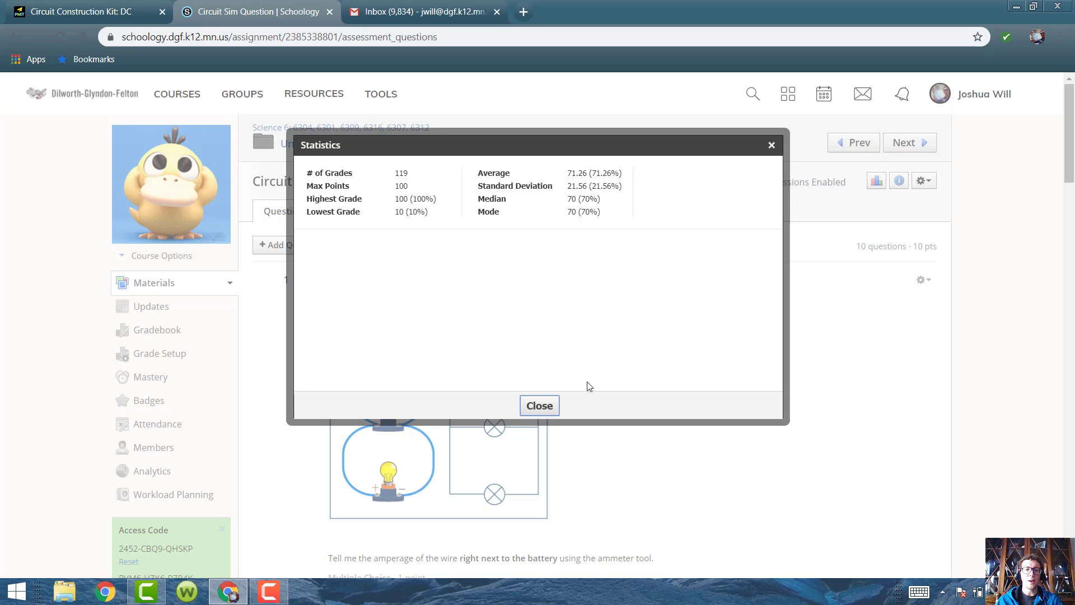
{"action": "left_click", "coordinate": [539, 405]}
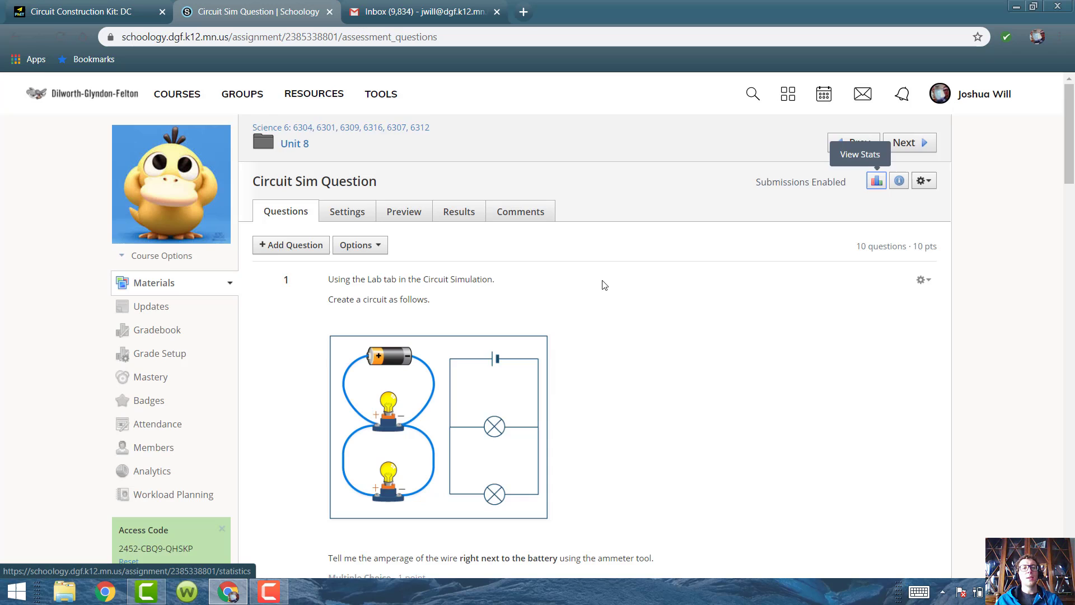
{"action": "scroll", "coordinate": [620, 299], "scroll_direction": "down", "scroll_amount": 2}
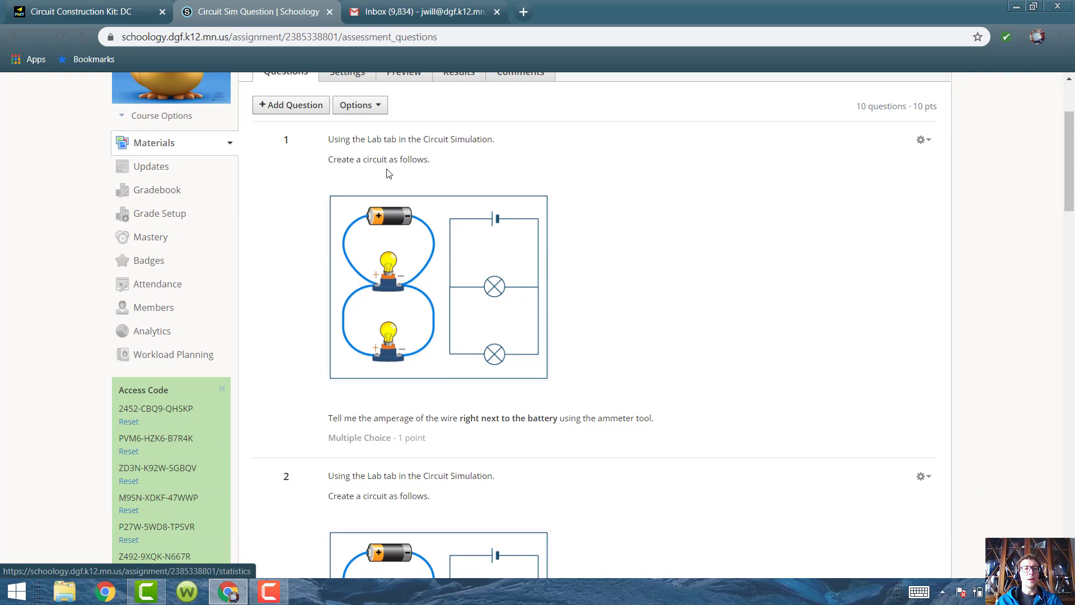
{"action": "scroll", "coordinate": [313, 147], "scroll_direction": "up", "scroll_amount": 2}
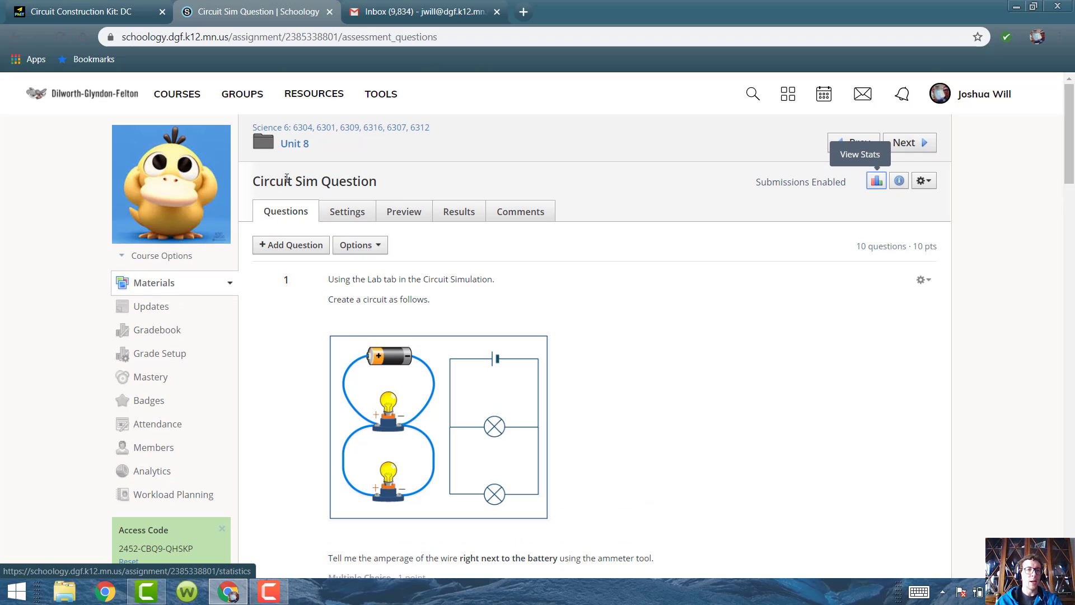
Open the Lab screen in the circuit simulation, then return to question 1's diagram.
{"action": "left_click", "coordinate": [77, 14]}
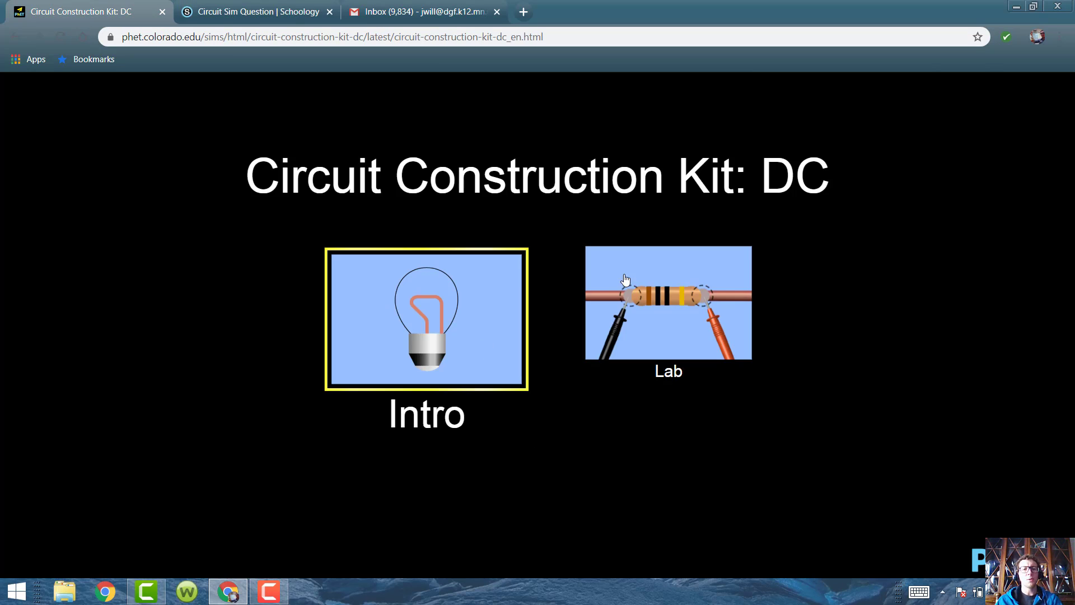
{"action": "left_click", "coordinate": [677, 322]}
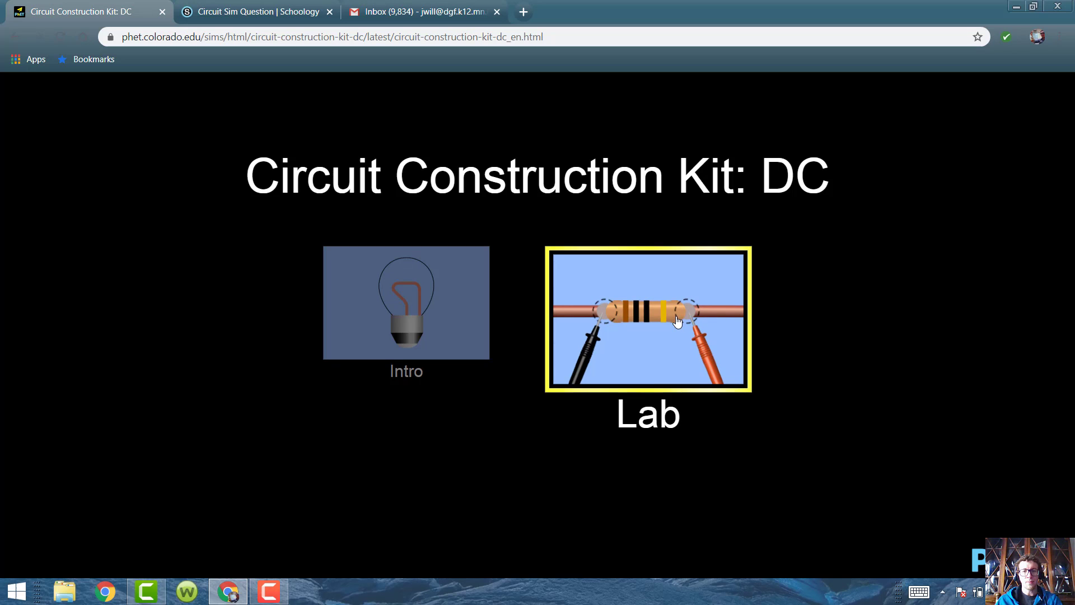
{"action": "left_click", "coordinate": [677, 322]}
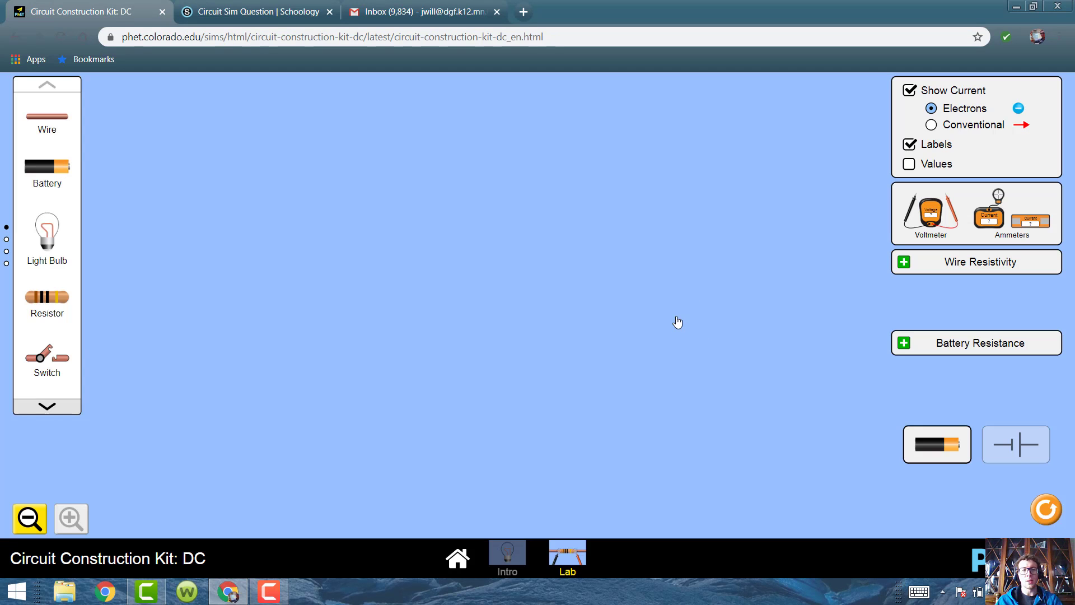
{"action": "left_click", "coordinate": [251, 11]}
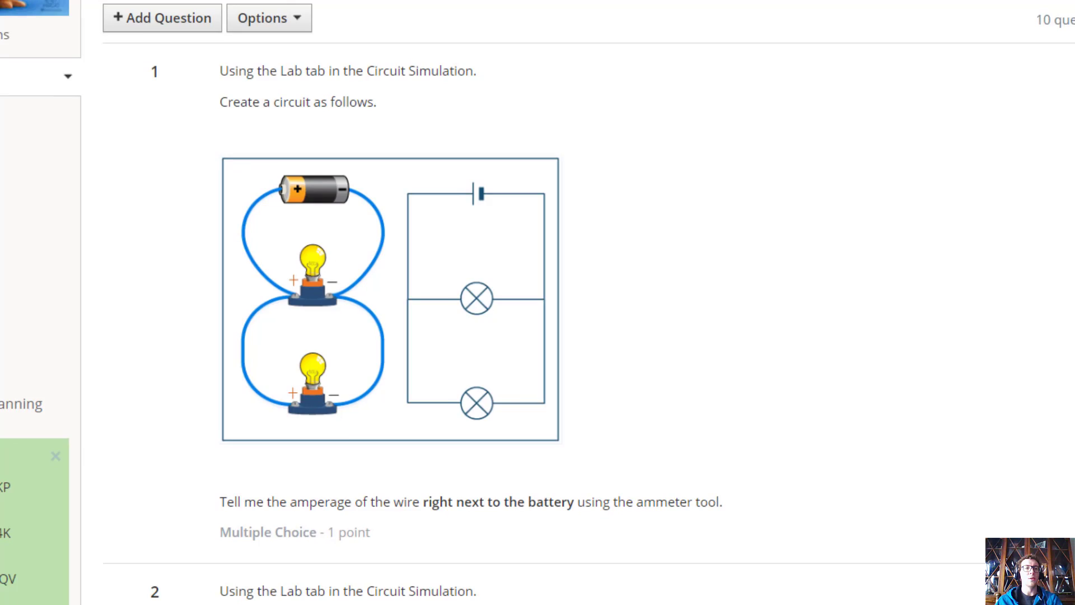
Place a battery on the empty canvas, flipped around to match the question's diagram.
{"action": "left_click", "coordinate": [71, 12]}
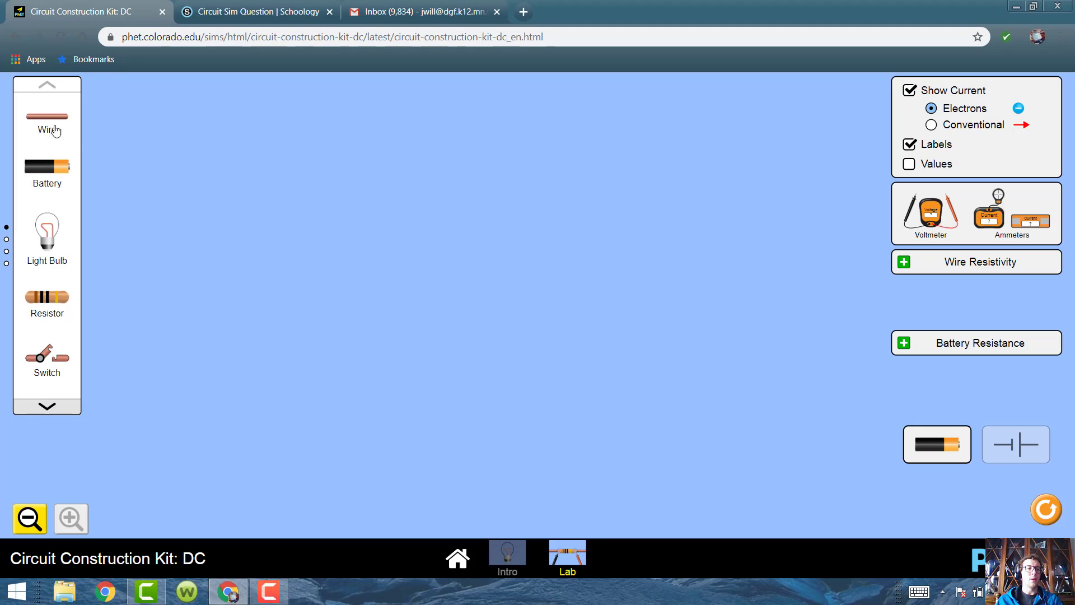
{"action": "left_click_drag", "start_coordinate": [45, 168], "coordinate": [453, 167]}
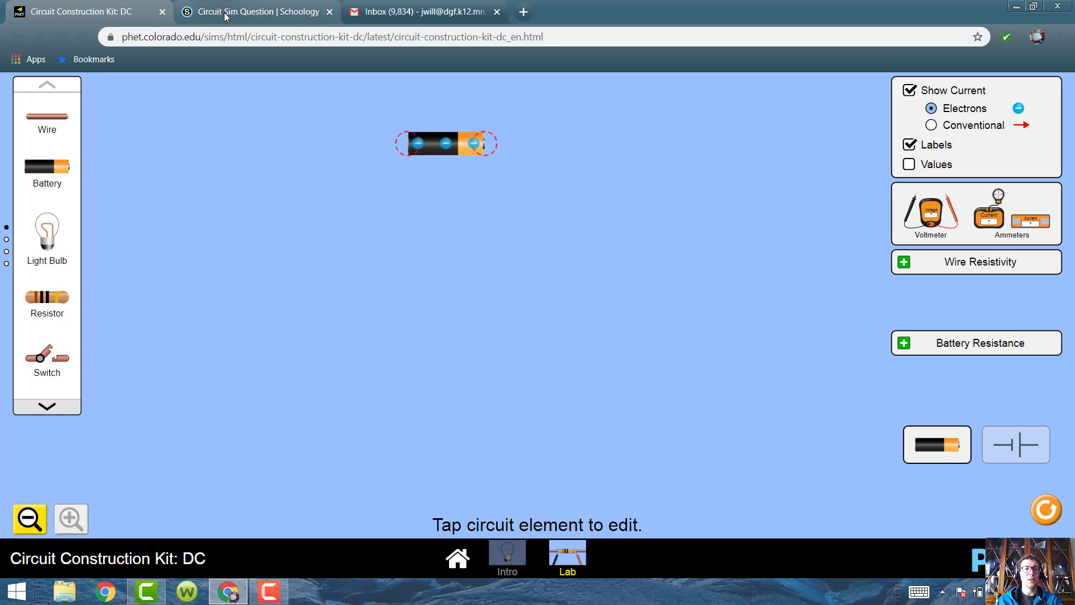
{"action": "left_click", "coordinate": [246, 11]}
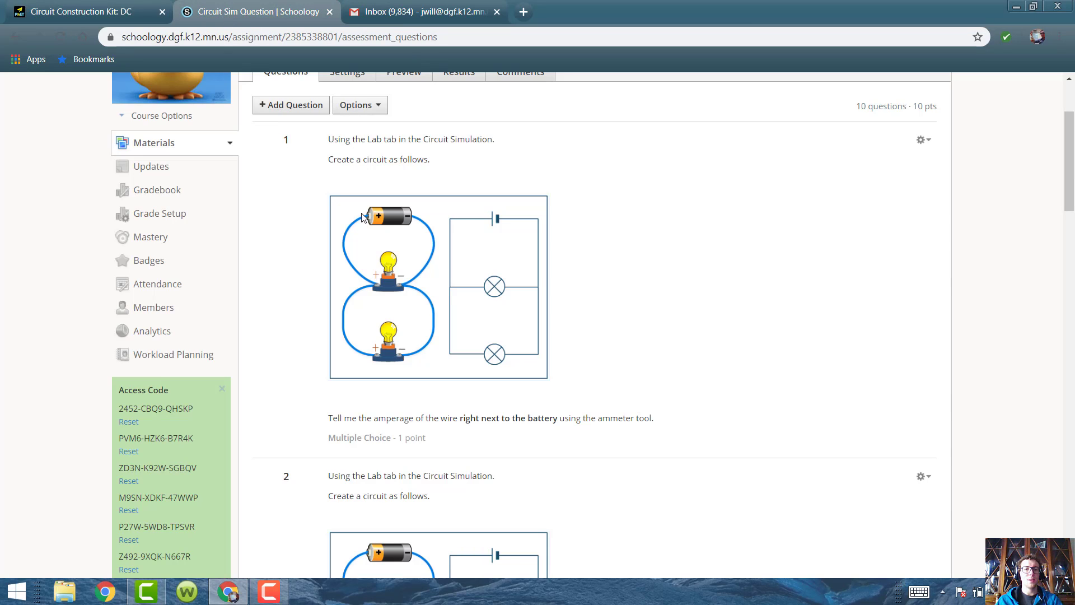
{"action": "left_click", "coordinate": [89, 13]}
{"action": "left_click_drag", "start_coordinate": [470, 144], "coordinate": [401, 158]}
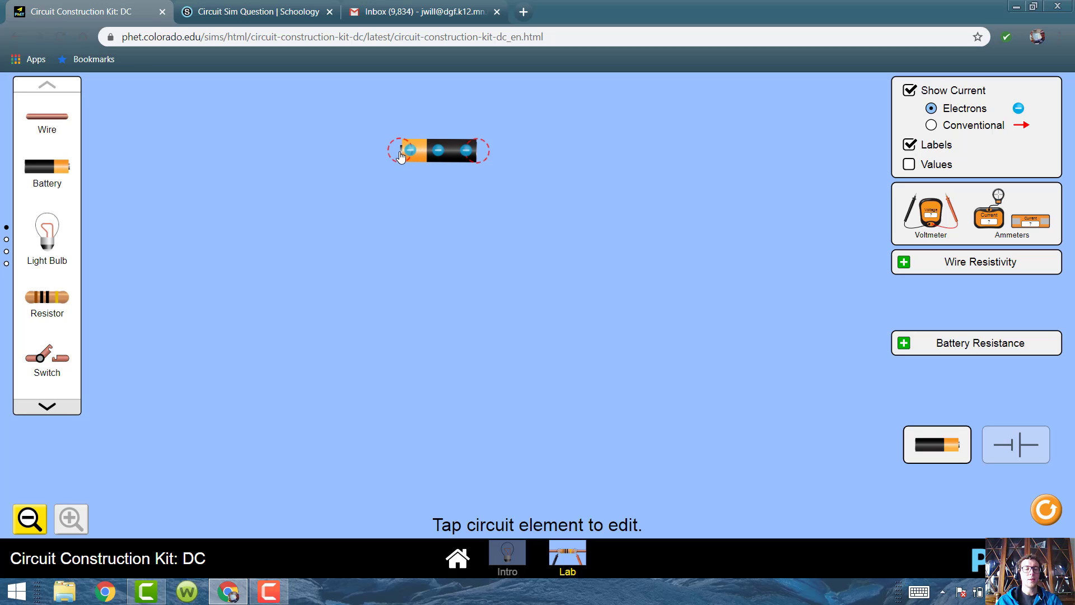
{"action": "left_click", "coordinate": [401, 157]}
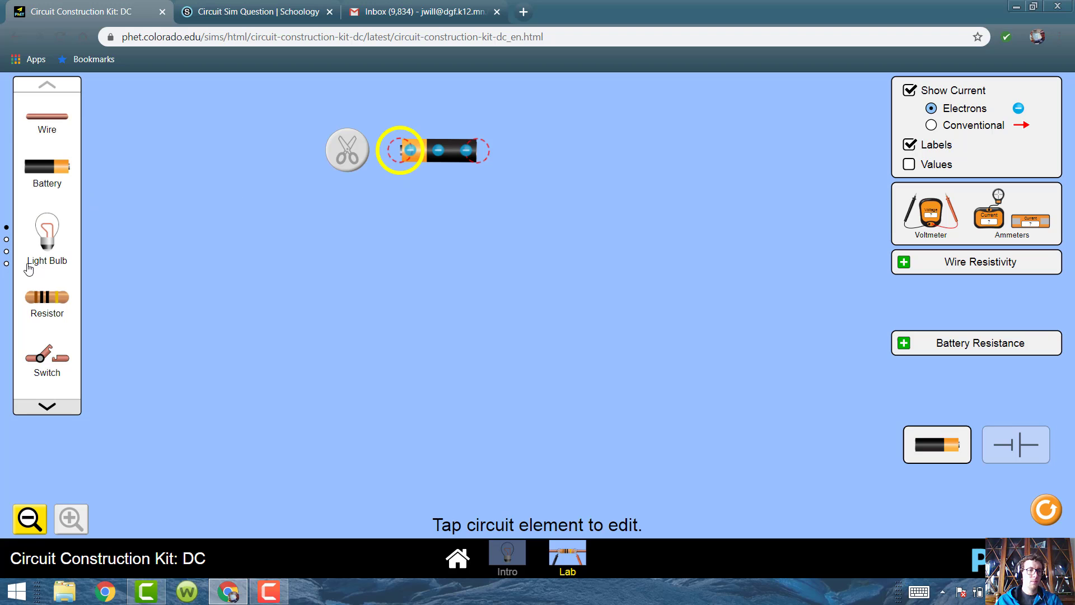
Run wires down from both battery terminals with short bottom wires, leaving a gap.
{"action": "left_click", "coordinate": [47, 119]}
{"action": "left_click_drag", "start_coordinate": [306, 191], "coordinate": [492, 276]}
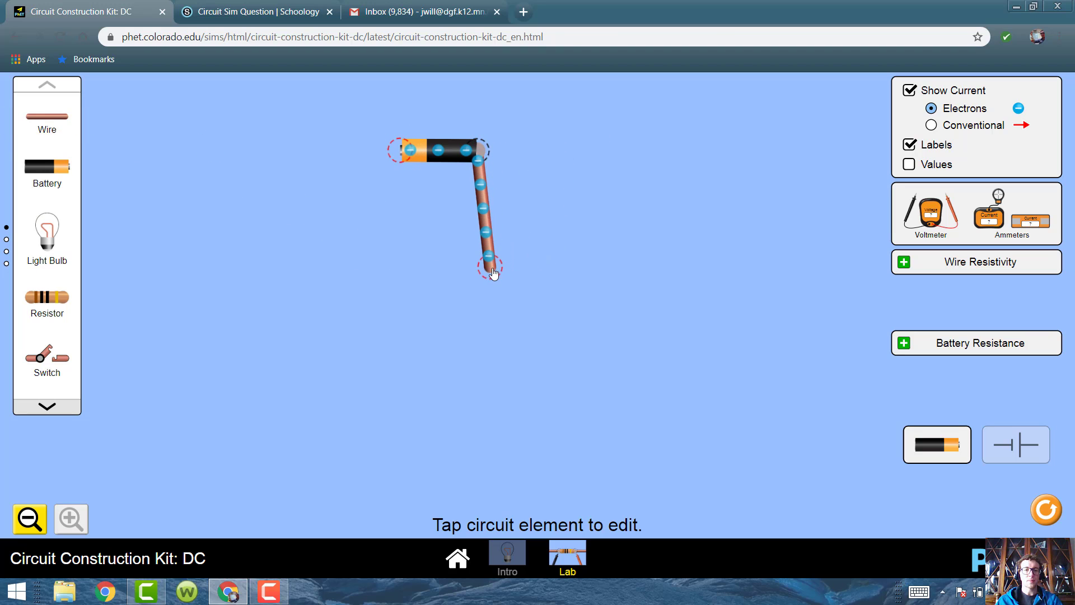
{"action": "left_click_drag", "start_coordinate": [31, 124], "coordinate": [356, 289]}
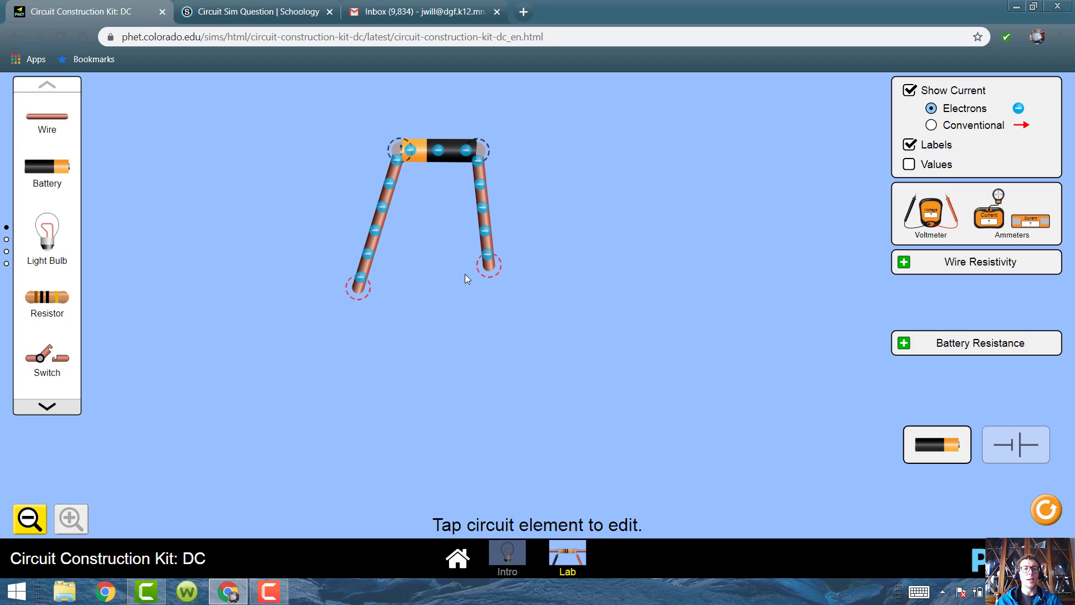
{"action": "left_click_drag", "start_coordinate": [492, 269], "coordinate": [535, 306]}
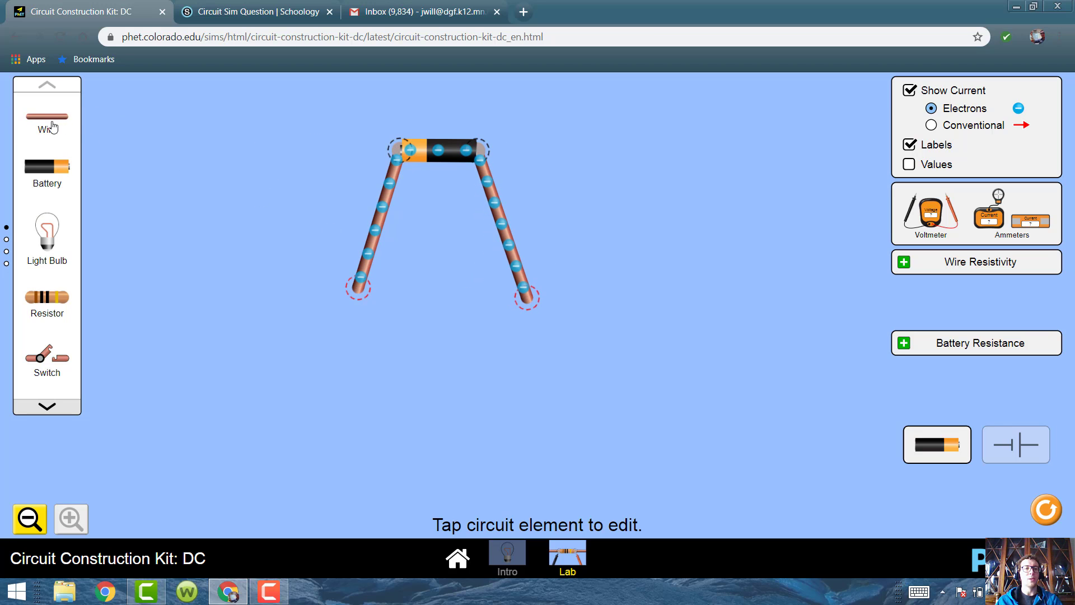
{"action": "left_click_drag", "start_coordinate": [51, 128], "coordinate": [405, 295]}
{"action": "left_click_drag", "start_coordinate": [53, 128], "coordinate": [527, 299]}
{"action": "left_click_drag", "start_coordinate": [462, 308], "coordinate": [467, 292]}
{"action": "left_click", "coordinate": [385, 15]}
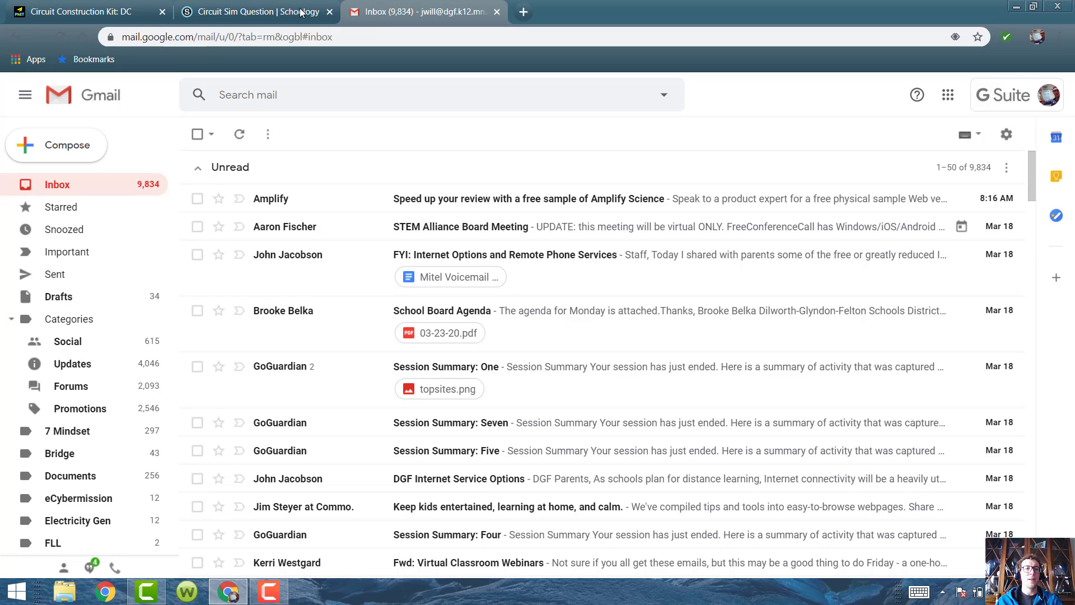
{"action": "left_click", "coordinate": [302, 12]}
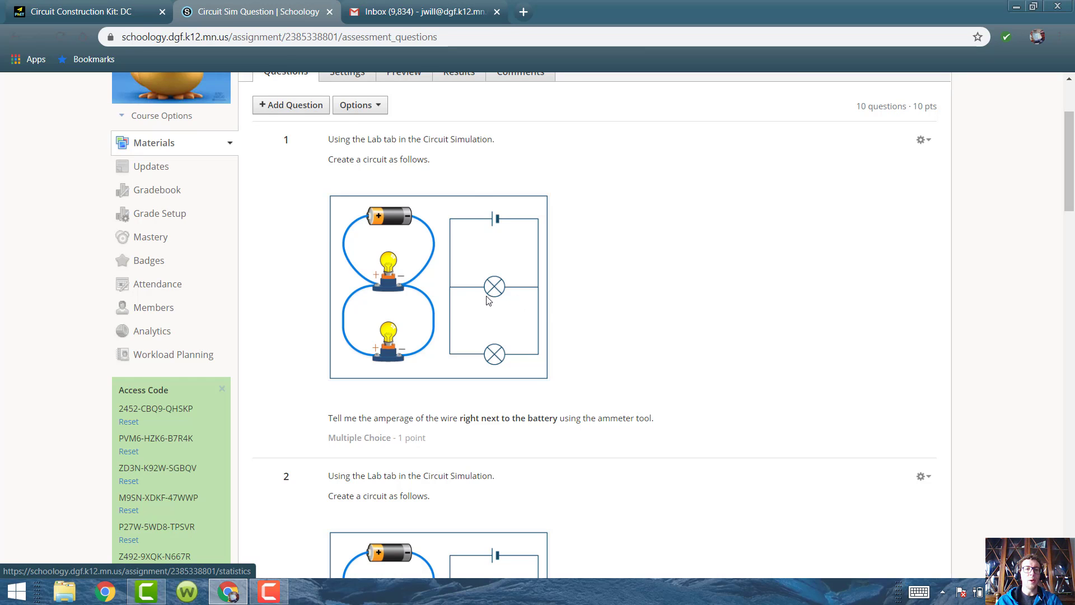
Fill the gap with a bulb, wire down from both junctions, and add a second parallel bulb.
{"action": "left_click", "coordinate": [94, 14]}
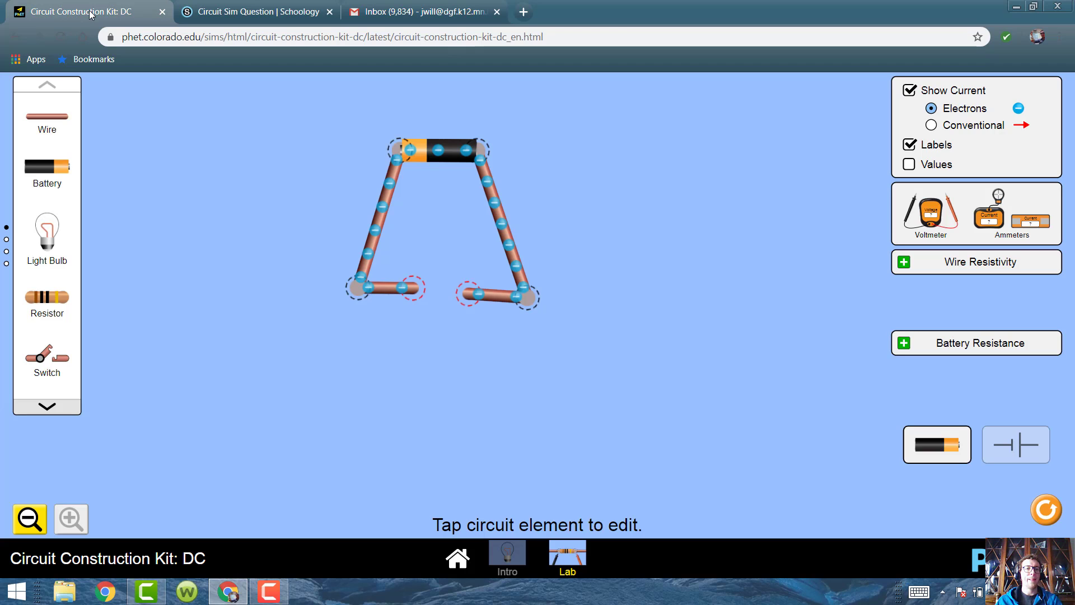
{"action": "left_click_drag", "start_coordinate": [46, 234], "coordinate": [432, 270]}
{"action": "left_click_drag", "start_coordinate": [44, 126], "coordinate": [355, 420]}
{"action": "left_click_drag", "start_coordinate": [44, 119], "coordinate": [519, 424]}
{"action": "left_click_drag", "start_coordinate": [48, 133], "coordinate": [401, 433]}
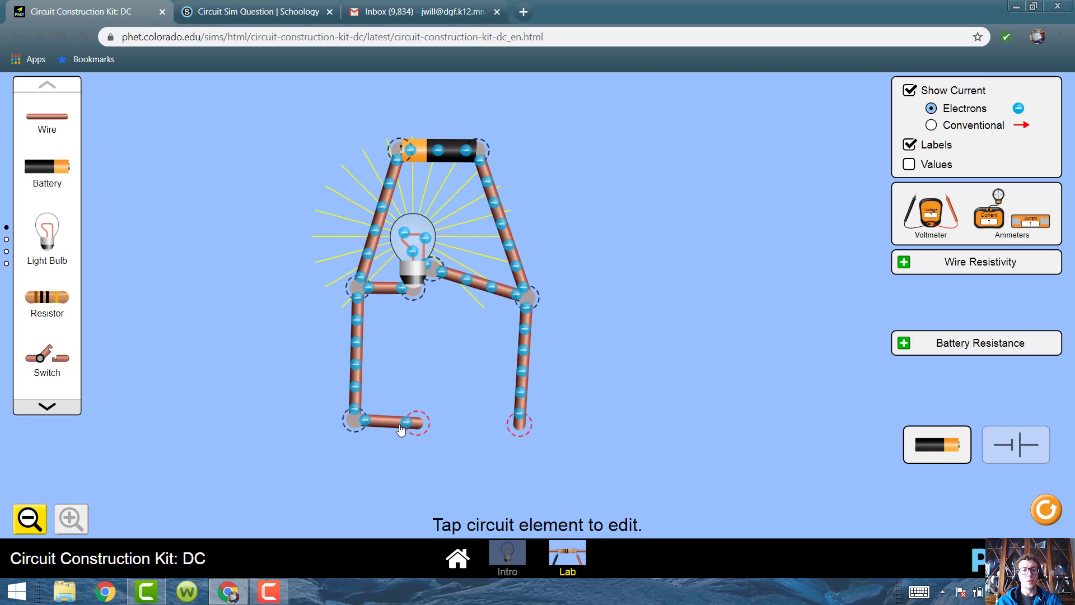
{"action": "left_click_drag", "start_coordinate": [47, 117], "coordinate": [479, 436]}
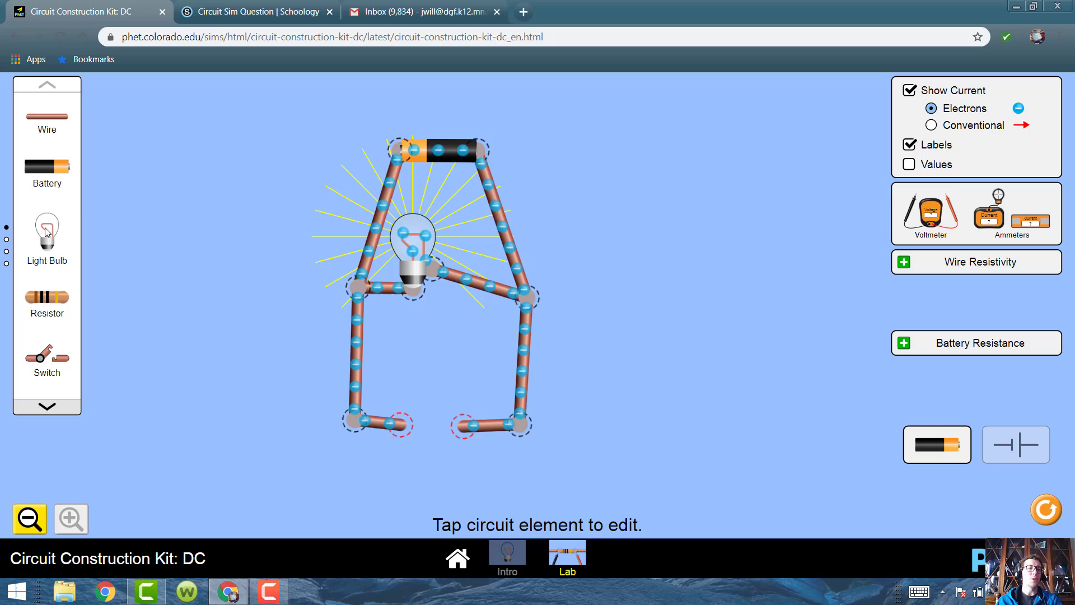
{"action": "left_click_drag", "start_coordinate": [47, 232], "coordinate": [418, 416]}
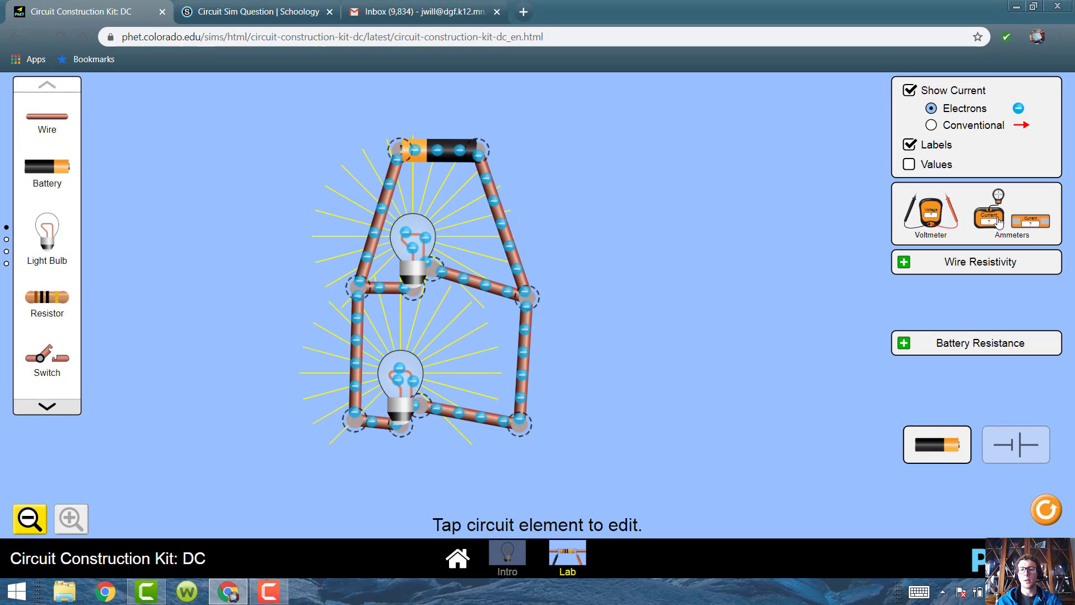
Probe the wire beside the battery with the ammeter to read 1.80 A, then view the quiz.
{"action": "left_click_drag", "start_coordinate": [999, 220], "coordinate": [665, 287]}
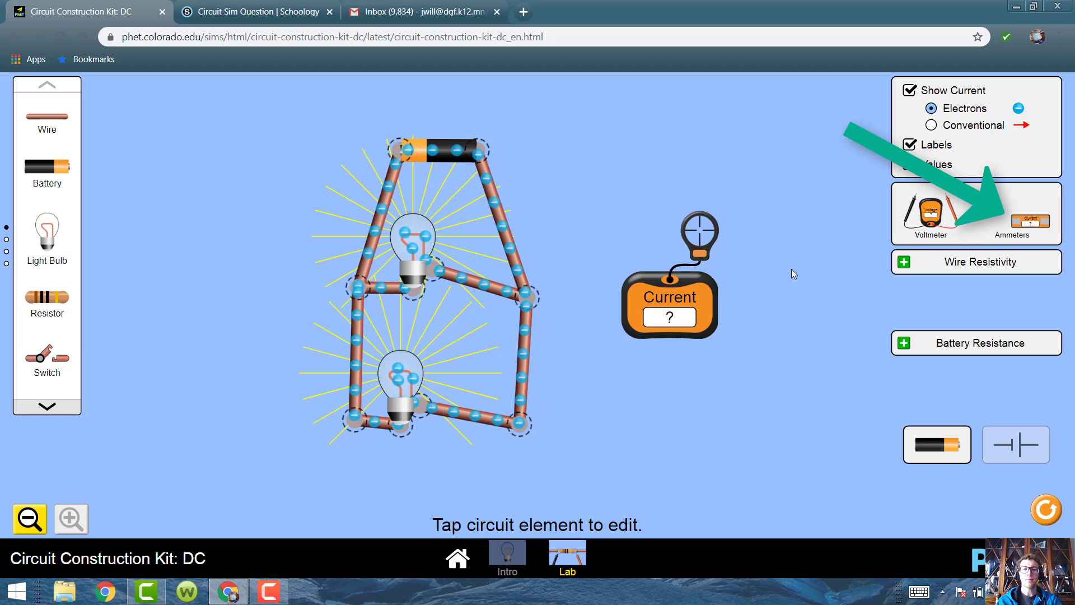
{"action": "mouse_move", "coordinate": [684, 239]}
{"action": "left_mouse_down"}
{"action": "mouse_move", "coordinate": [575, 175]}
{"action": "mouse_move", "coordinate": [469, 190]}
{"action": "left_mouse_up"}
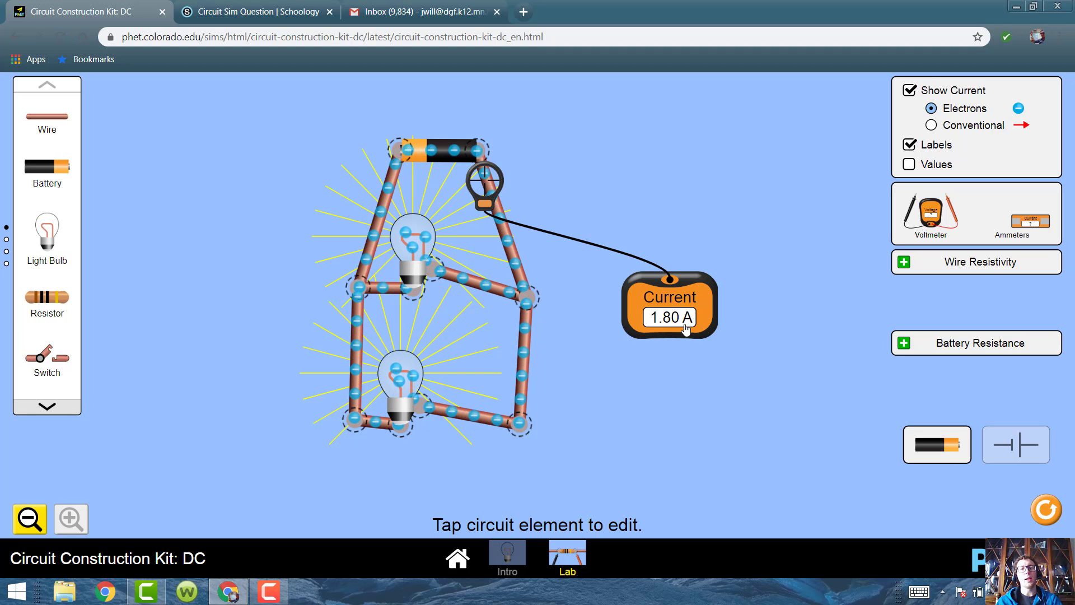
{"action": "left_click", "coordinate": [245, 12]}
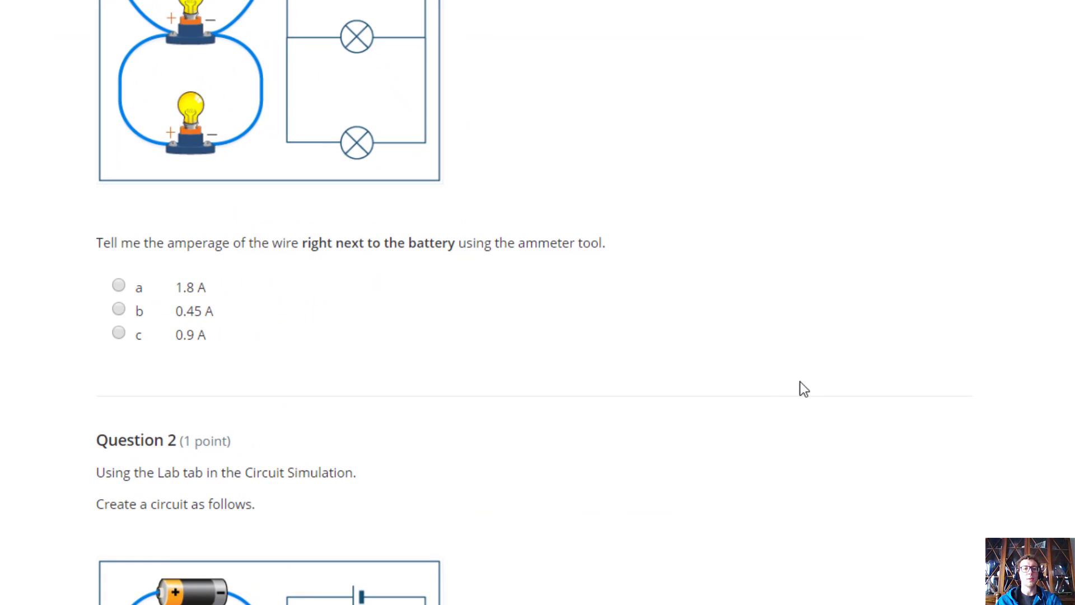
Scroll to Question 2 and choose 0.9 A for the wire beside the bulb.
{"action": "scroll", "coordinate": [791, 392], "scroll_direction": "down", "scroll_amount": 5}
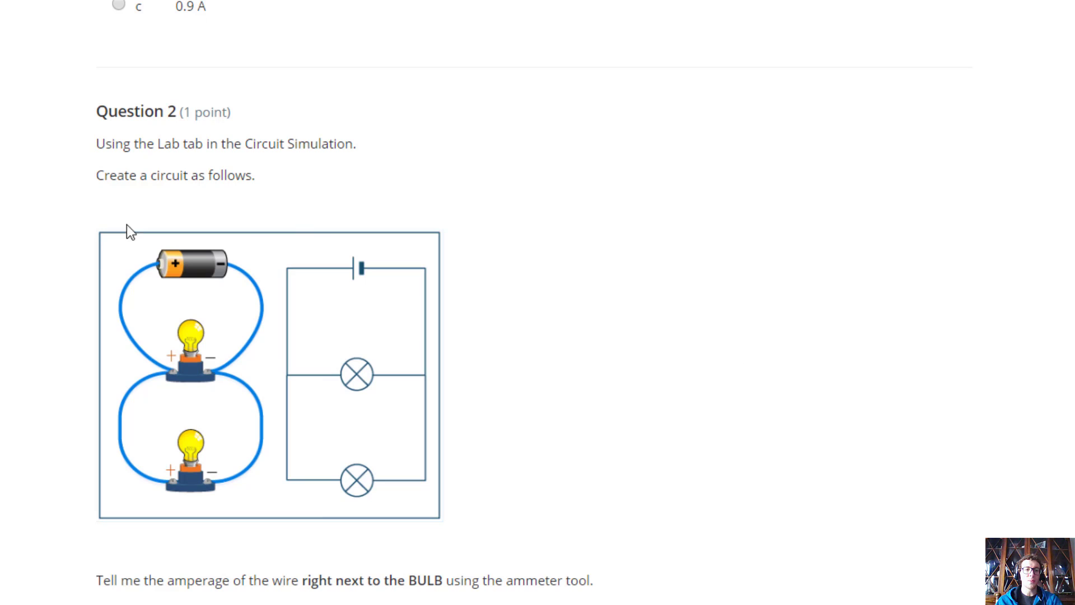
{"action": "scroll", "coordinate": [575, 443], "scroll_direction": "down", "scroll_amount": 2}
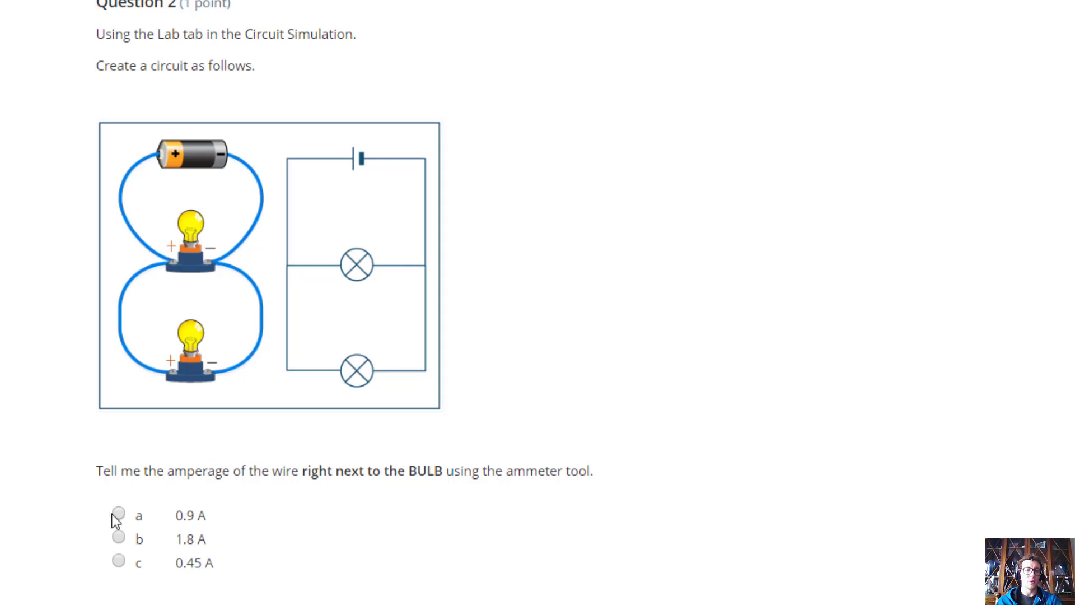
{"action": "scroll", "coordinate": [656, 323], "scroll_direction": "down", "scroll_amount": 10}
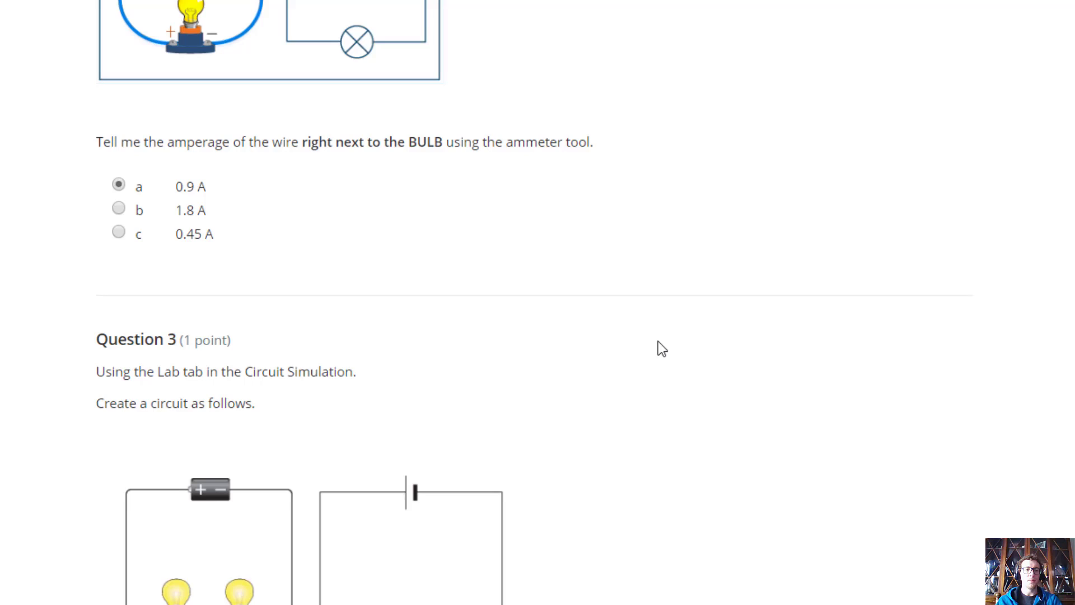
Delete the lower bulb and add a new bulb at the loose right wire.
{"action": "scroll", "coordinate": [687, 392], "scroll_direction": "up", "scroll_amount": 2}
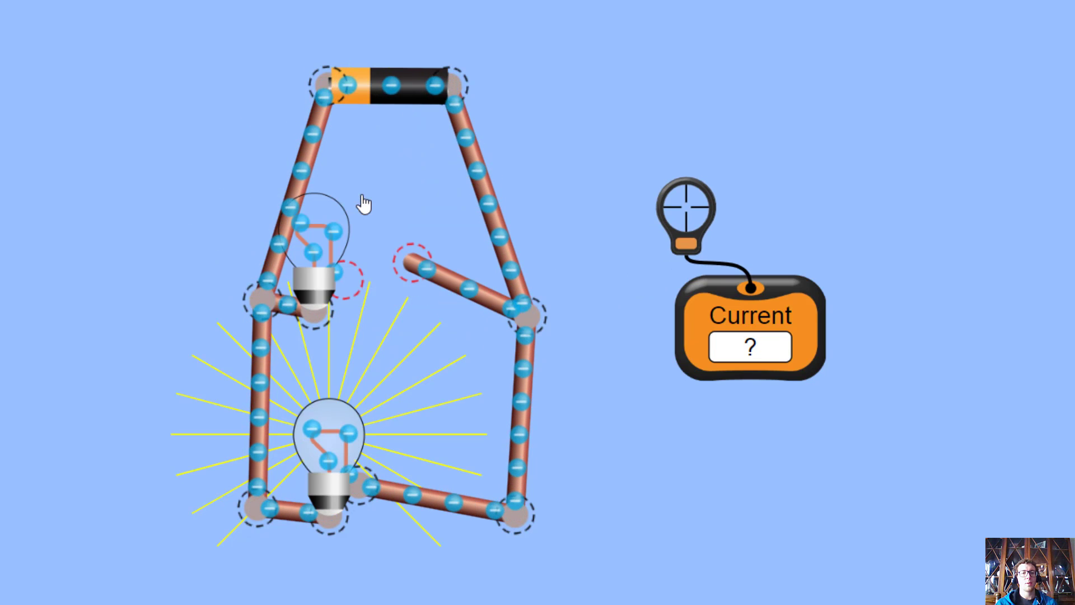
{"action": "left_click_drag", "start_coordinate": [426, 267], "coordinate": [465, 315]}
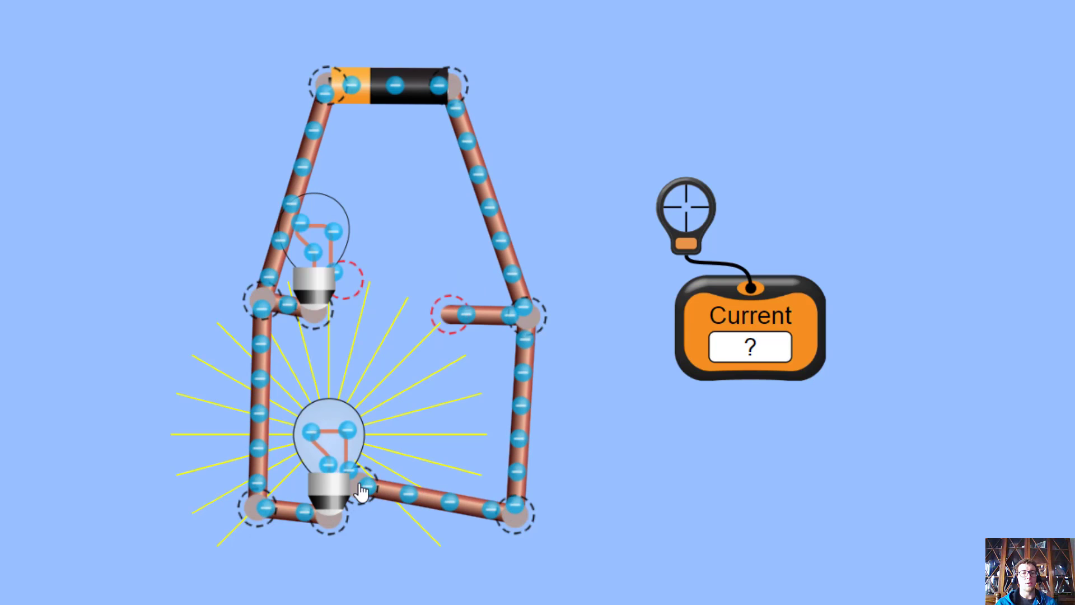
{"action": "left_click", "coordinate": [336, 493]}
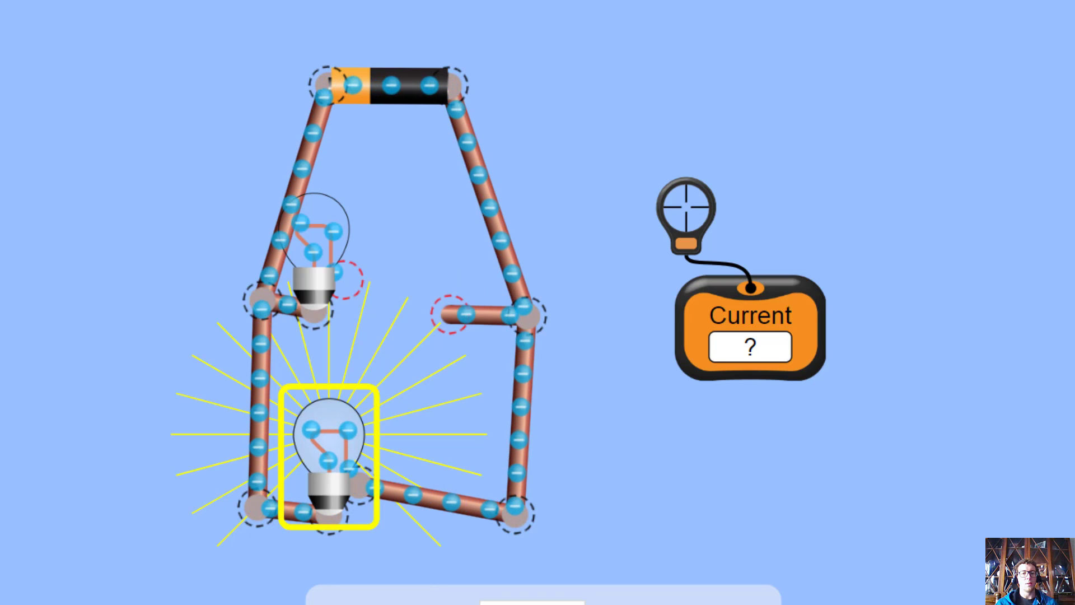
{"action": "key", "text": "Delete"}
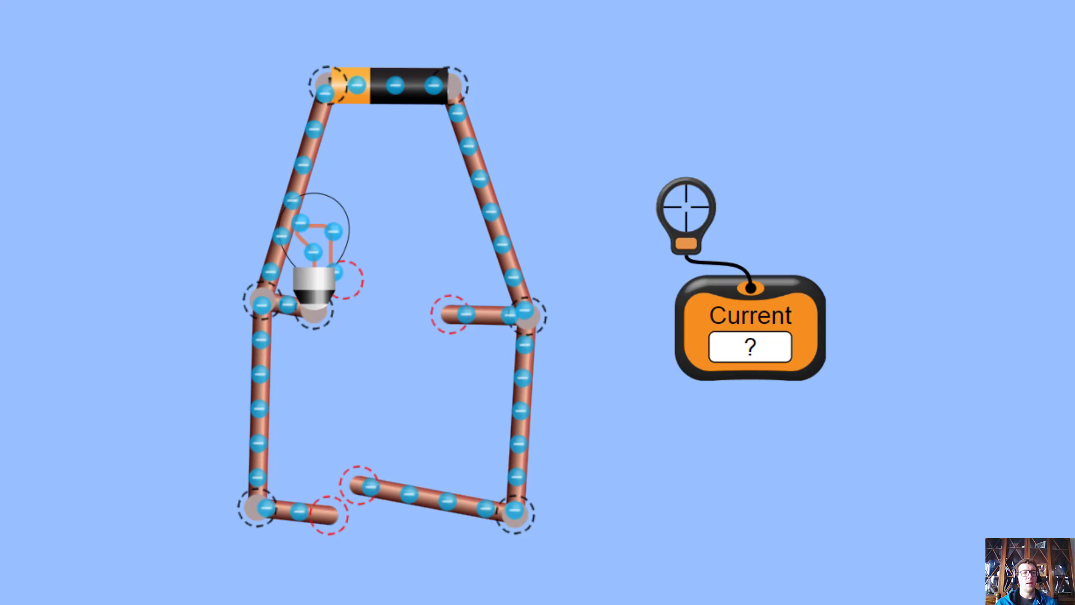
{"action": "left_click_drag", "start_coordinate": [17, 241], "coordinate": [405, 336]}
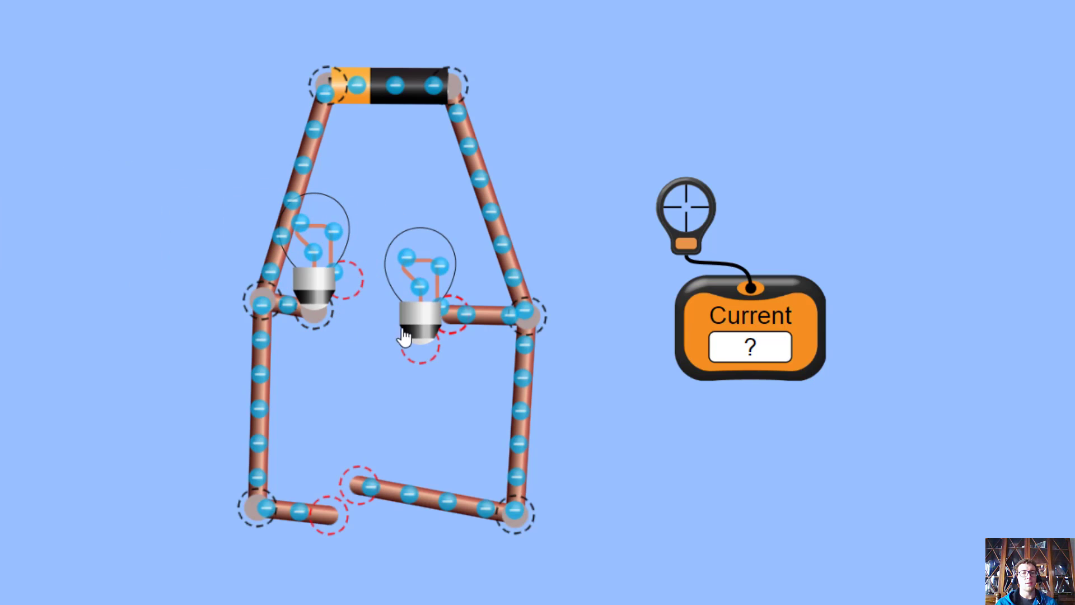
Split the bottom-right and left wire junctions and move the loose wires aside.
{"action": "left_click", "coordinate": [508, 513]}
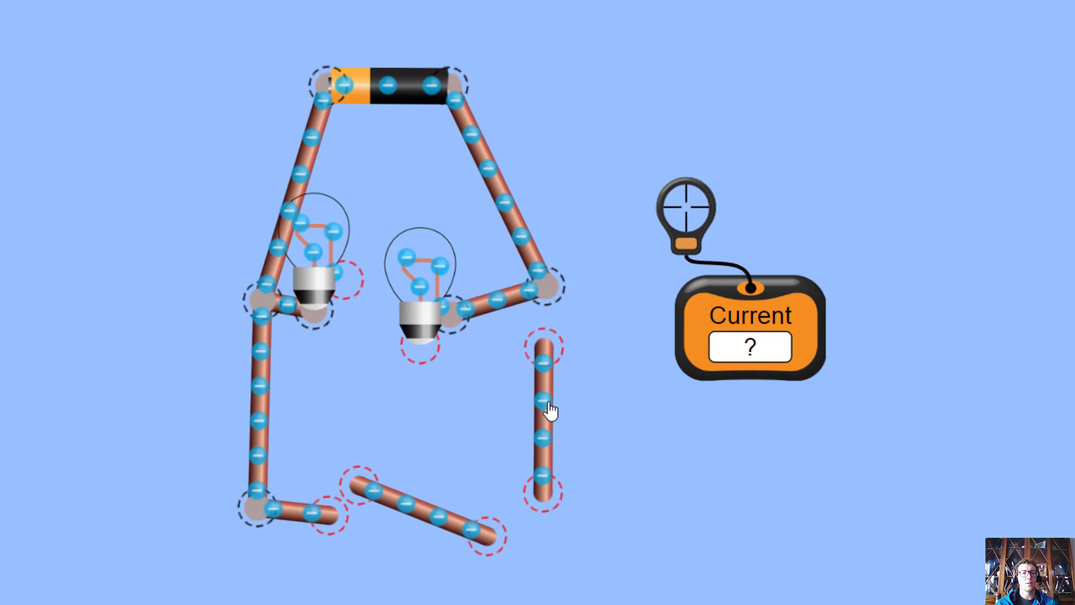
{"action": "left_click_drag", "start_coordinate": [548, 405], "coordinate": [772, 527]}
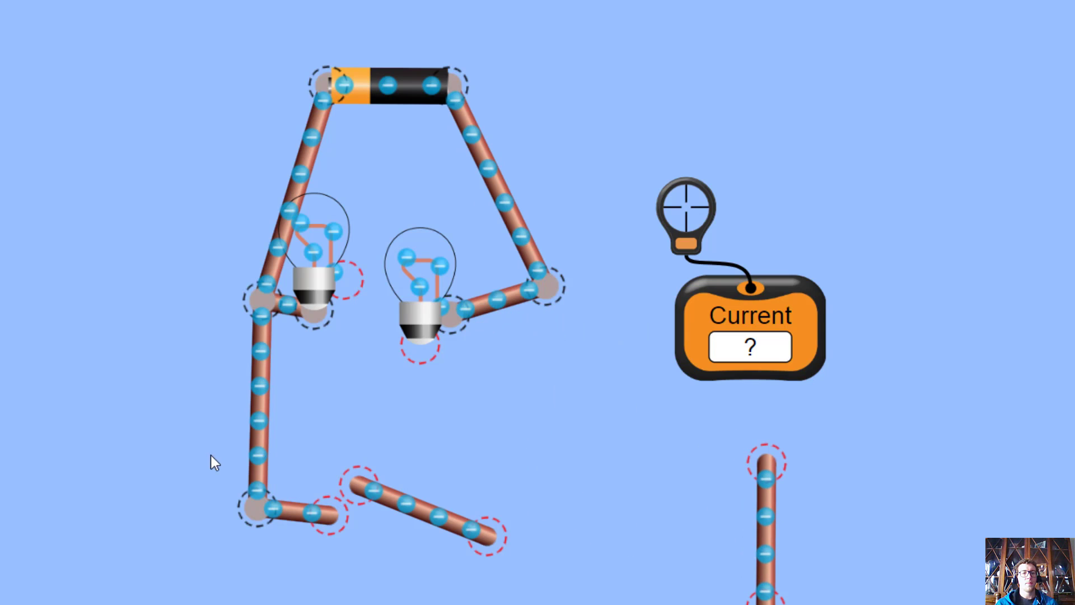
{"action": "left_click", "coordinate": [261, 303]}
{"action": "left_click", "coordinate": [178, 286]}
{"action": "left_click_drag", "start_coordinate": [237, 372], "coordinate": [72, 490]}
{"action": "left_click_drag", "start_coordinate": [288, 340], "coordinate": [193, 320]}
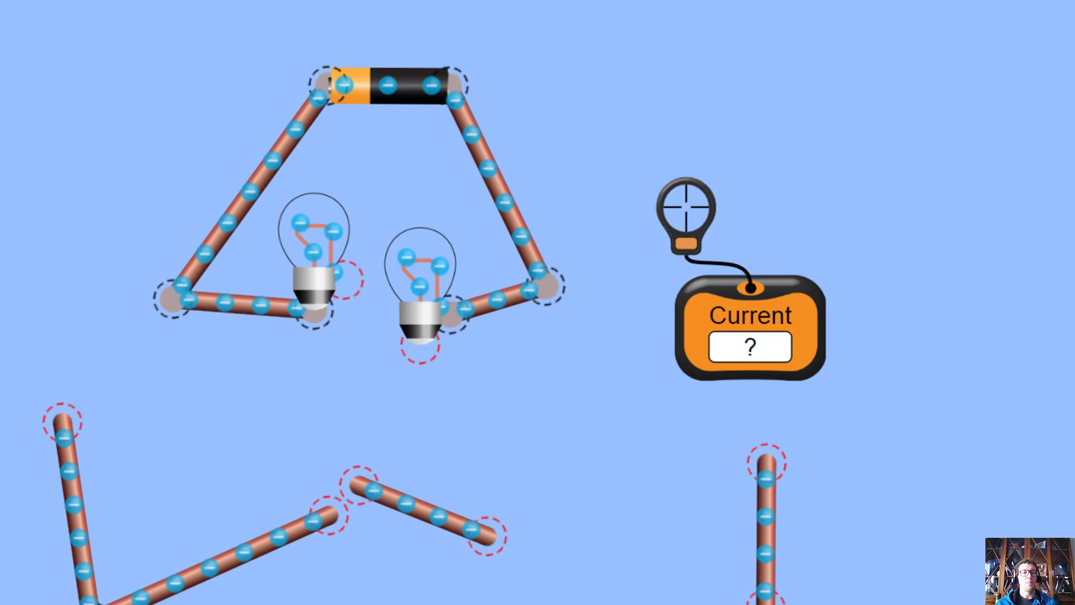
{"action": "key", "text": "alt+Tab"}
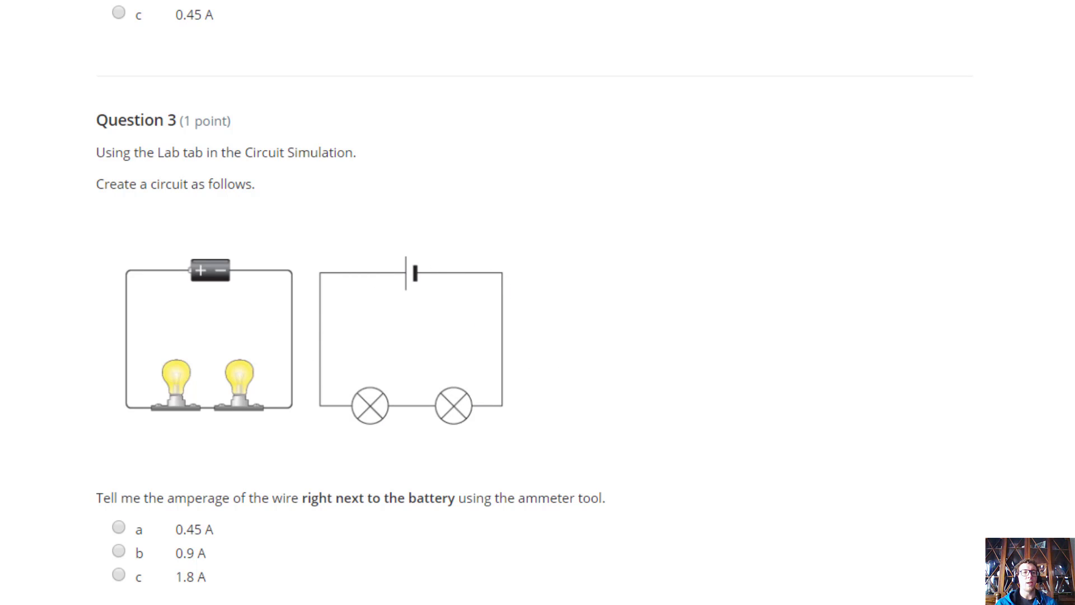
Wire both bulbs in series with the battery so they light, and answer Question 3 with 0.45 A.
{"action": "key", "text": "alt+Tab"}
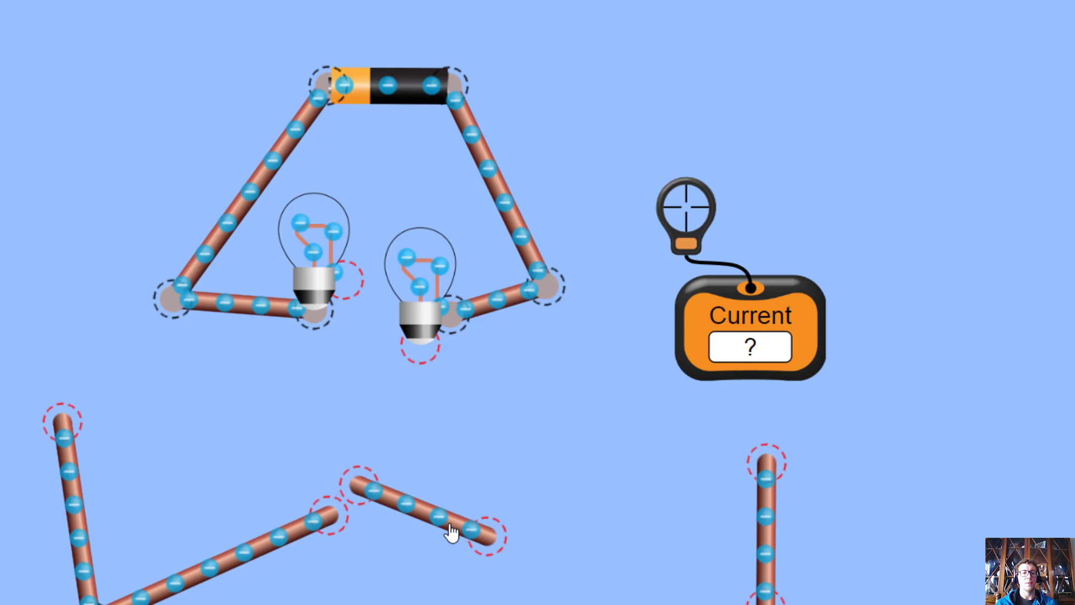
{"action": "left_click_drag", "start_coordinate": [451, 532], "coordinate": [400, 425]}
{"action": "left_click_drag", "start_coordinate": [467, 473], "coordinate": [417, 372]}
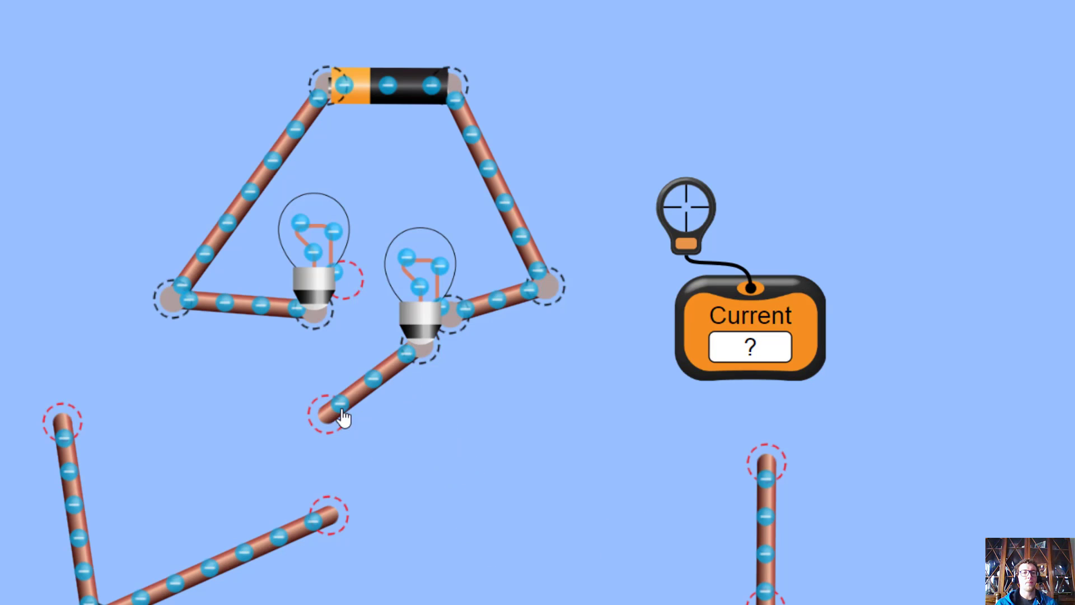
{"action": "left_click_drag", "start_coordinate": [343, 417], "coordinate": [350, 282]}
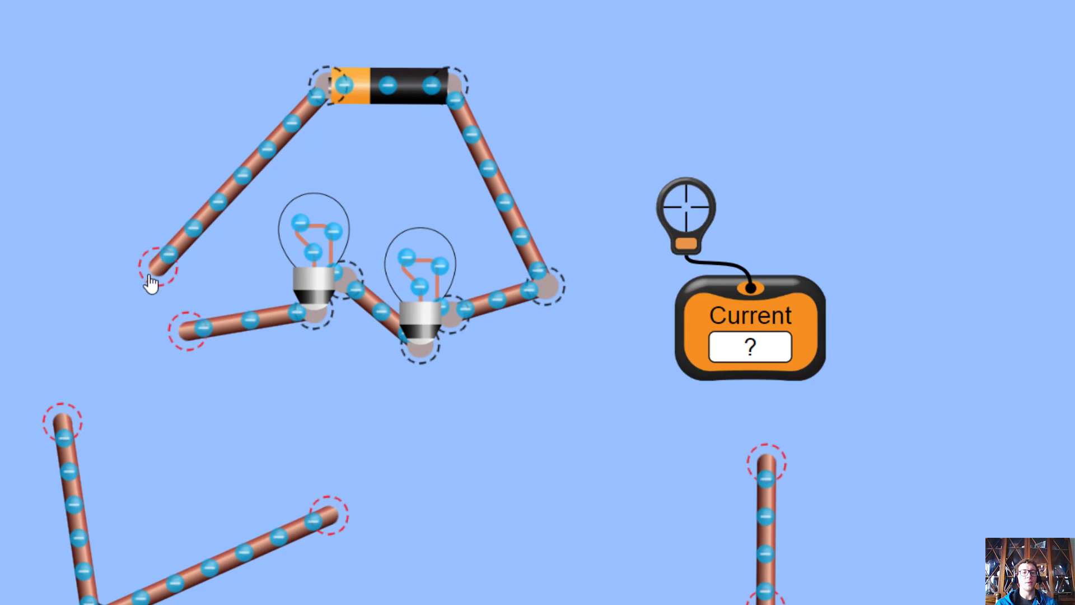
{"action": "left_click_drag", "start_coordinate": [182, 333], "coordinate": [160, 266]}
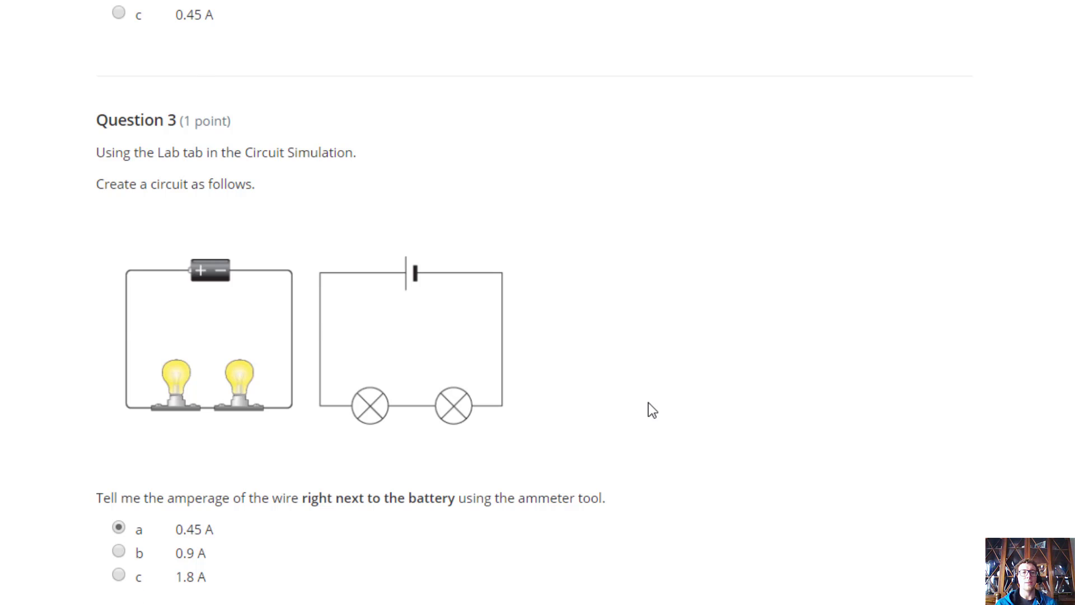
Select 1.8 A for Question 1, then scroll down through Questions 4 and 5.
{"action": "scroll", "coordinate": [652, 409], "scroll_direction": "up", "scroll_amount": 15}
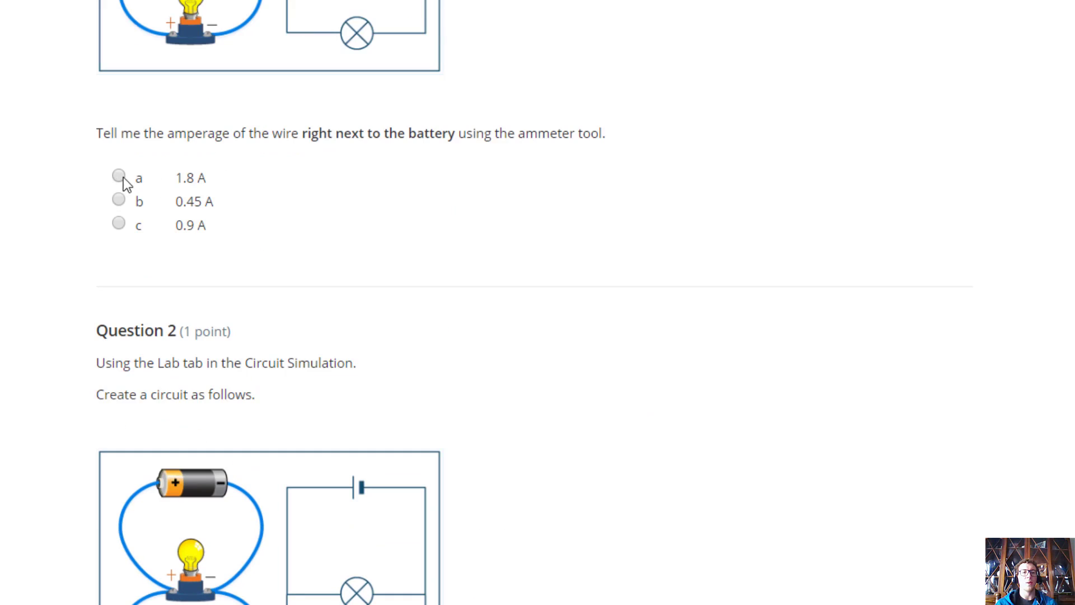
{"action": "scroll", "coordinate": [231, 247], "scroll_direction": "down", "scroll_amount": 2}
{"action": "scroll", "coordinate": [223, 238], "scroll_direction": "up", "scroll_amount": 2}
{"action": "scroll", "coordinate": [424, 234], "scroll_direction": "up", "scroll_amount": 4}
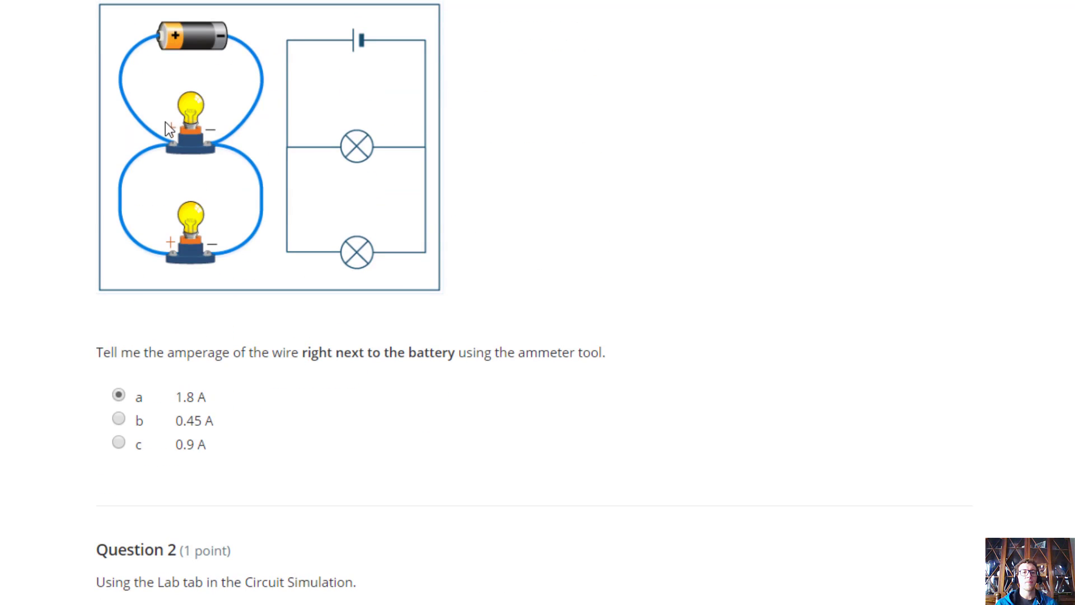
{"action": "scroll", "coordinate": [718, 336], "scroll_direction": "down", "scroll_amount": 20}
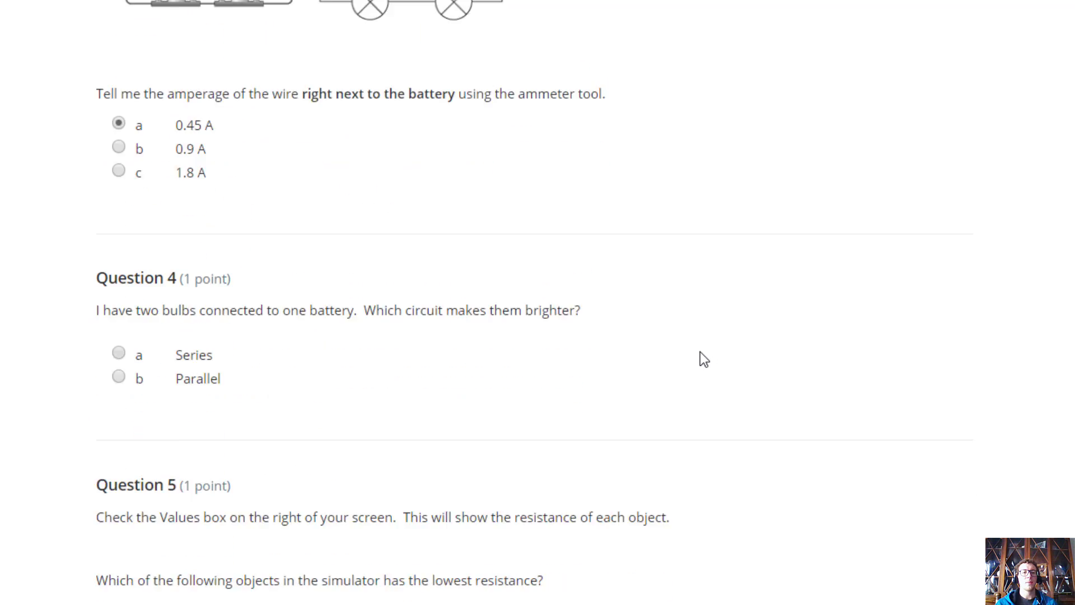
{"action": "scroll", "coordinate": [704, 359], "scroll_direction": "up", "scroll_amount": 4}
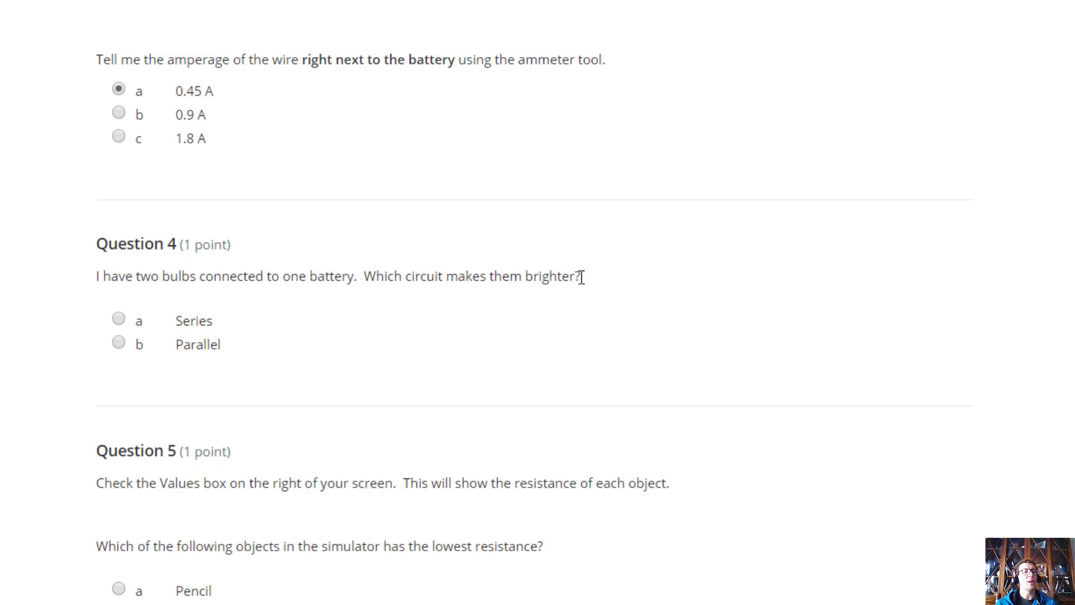
{"action": "scroll", "coordinate": [870, 366], "scroll_direction": "down", "scroll_amount": 4}
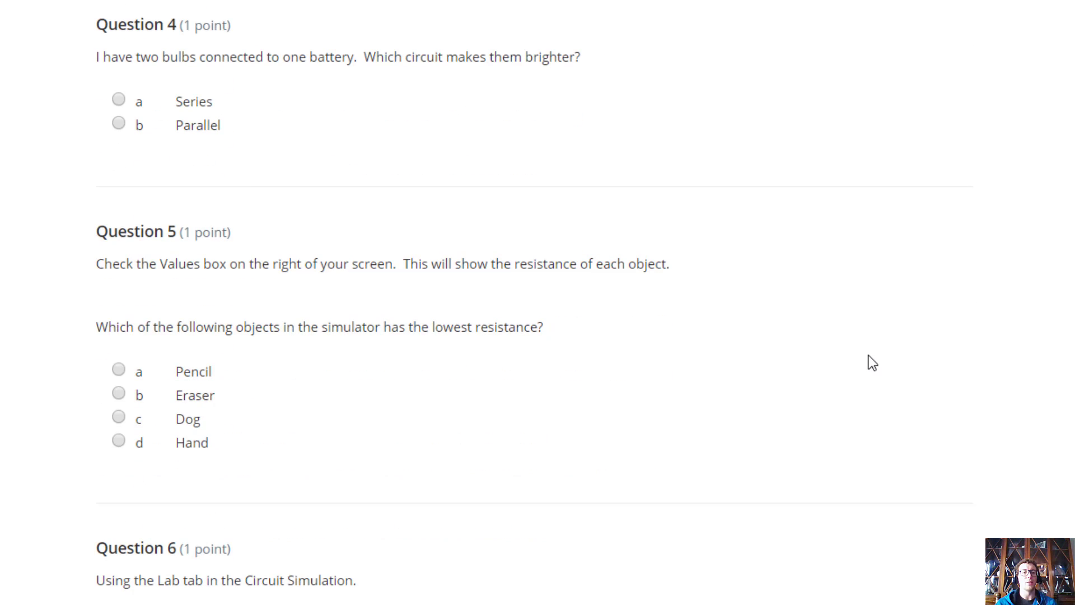
{"action": "scroll", "coordinate": [795, 397], "scroll_direction": "down", "scroll_amount": 2}
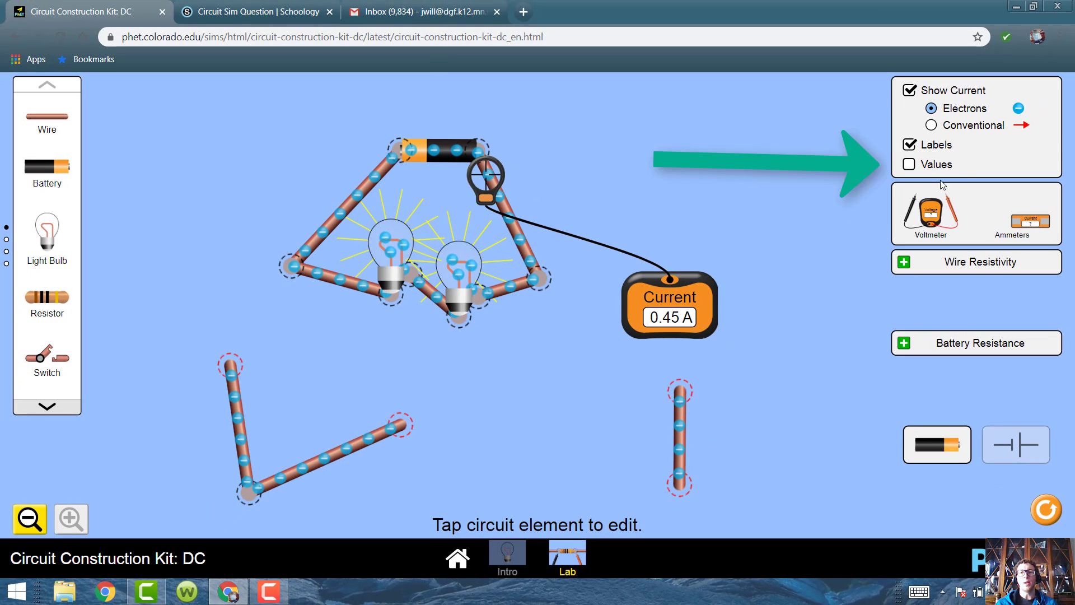
Show the battery's 9.0 V and bulbs' 10.0 Ω values, spread the bulbs apart, and remove the ammeter probe.
{"action": "left_click", "coordinate": [911, 166]}
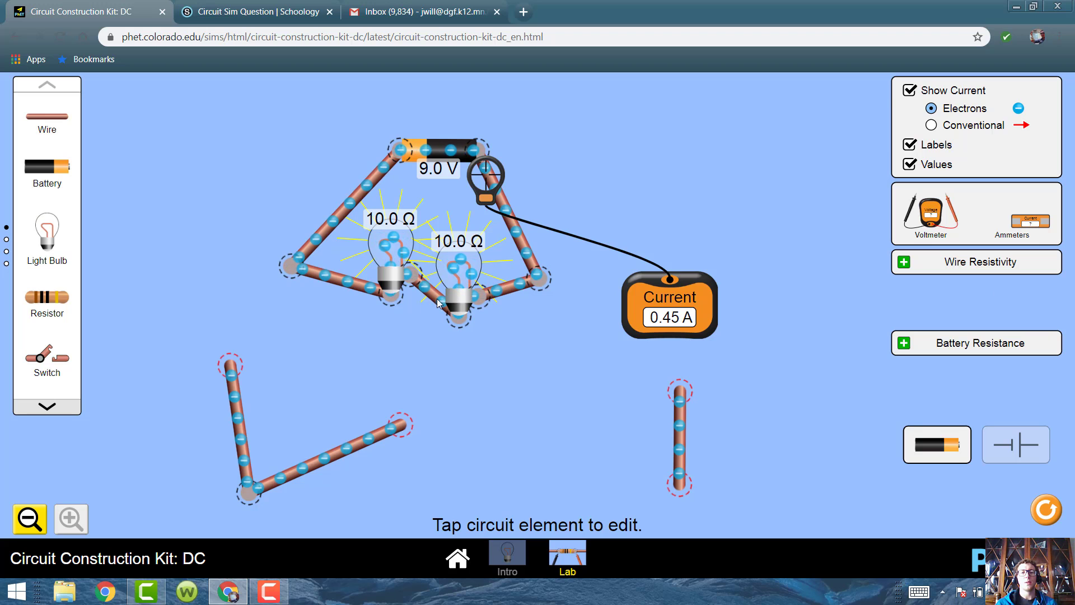
{"action": "left_click_drag", "start_coordinate": [466, 329], "coordinate": [497, 385]}
{"action": "left_click_drag", "start_coordinate": [396, 275], "coordinate": [350, 348]}
{"action": "left_click_drag", "start_coordinate": [488, 184], "coordinate": [797, 177]}
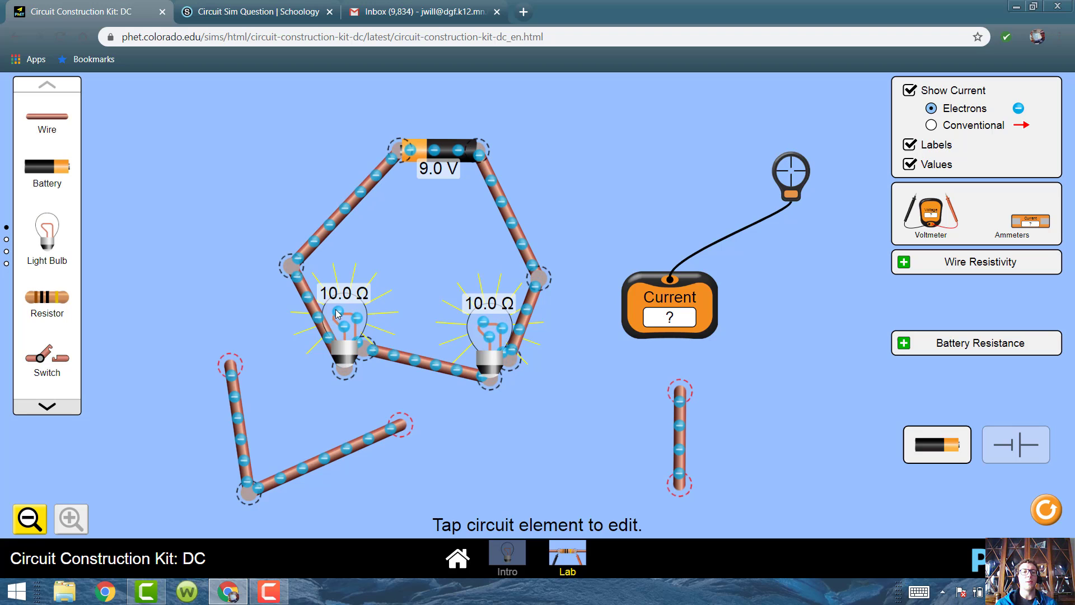
{"action": "left_click", "coordinate": [258, 12]}
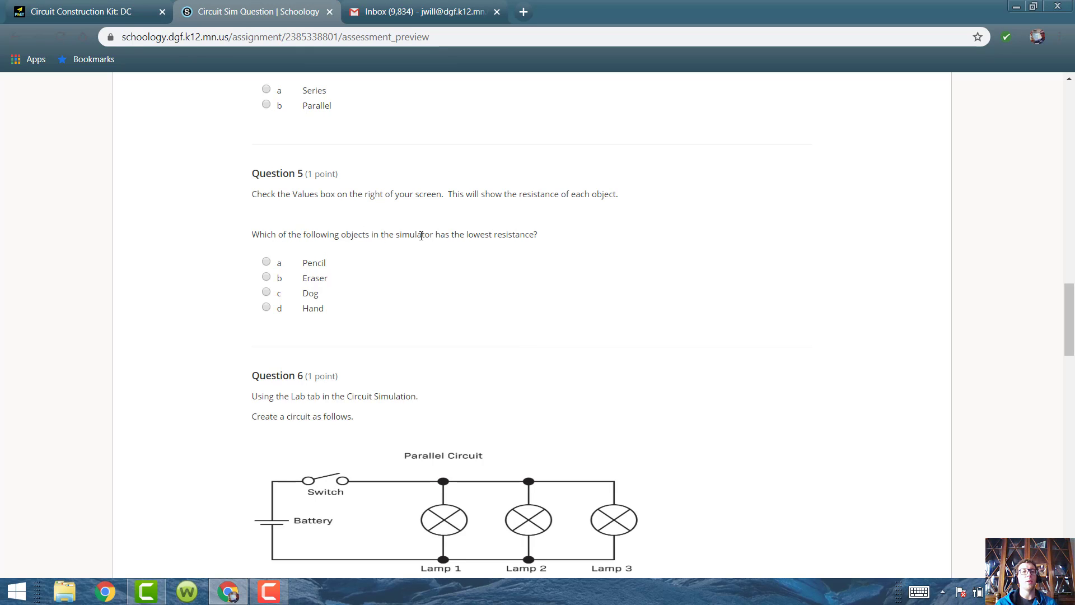
{"action": "left_click", "coordinate": [92, 15]}
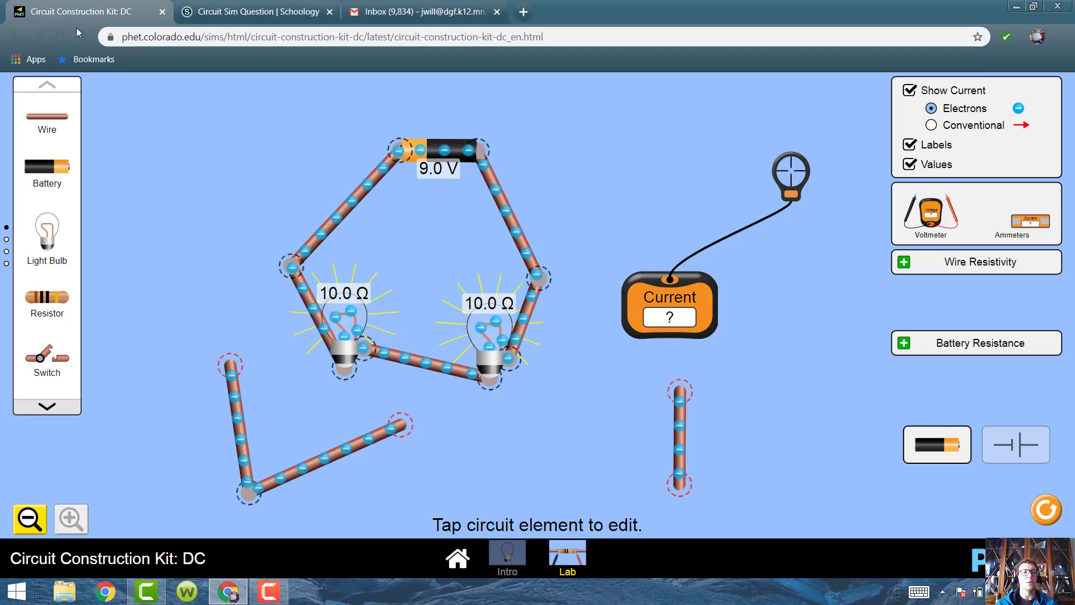
{"action": "left_click", "coordinate": [45, 407]}
{"action": "left_click", "coordinate": [46, 406]}
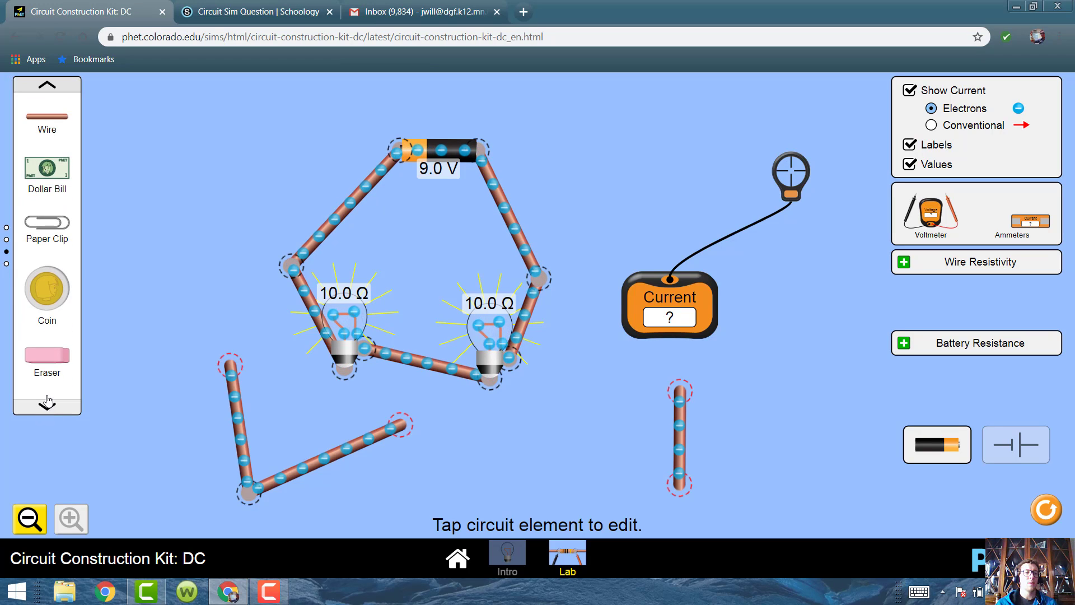
{"action": "left_click_drag", "start_coordinate": [47, 293], "coordinate": [151, 171]}
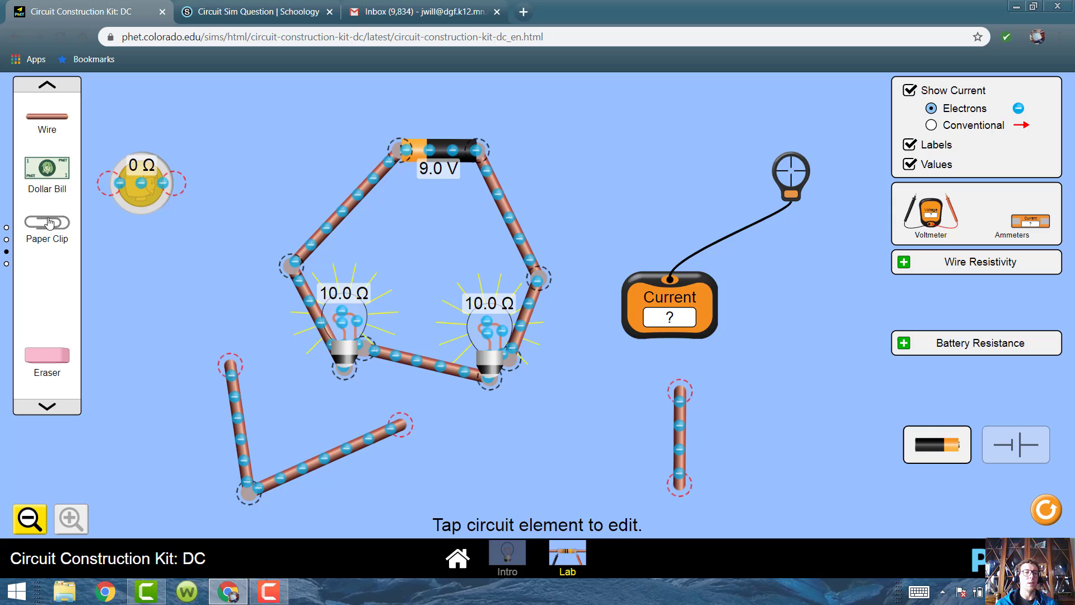
{"action": "left_click_drag", "start_coordinate": [47, 168], "coordinate": [250, 290]}
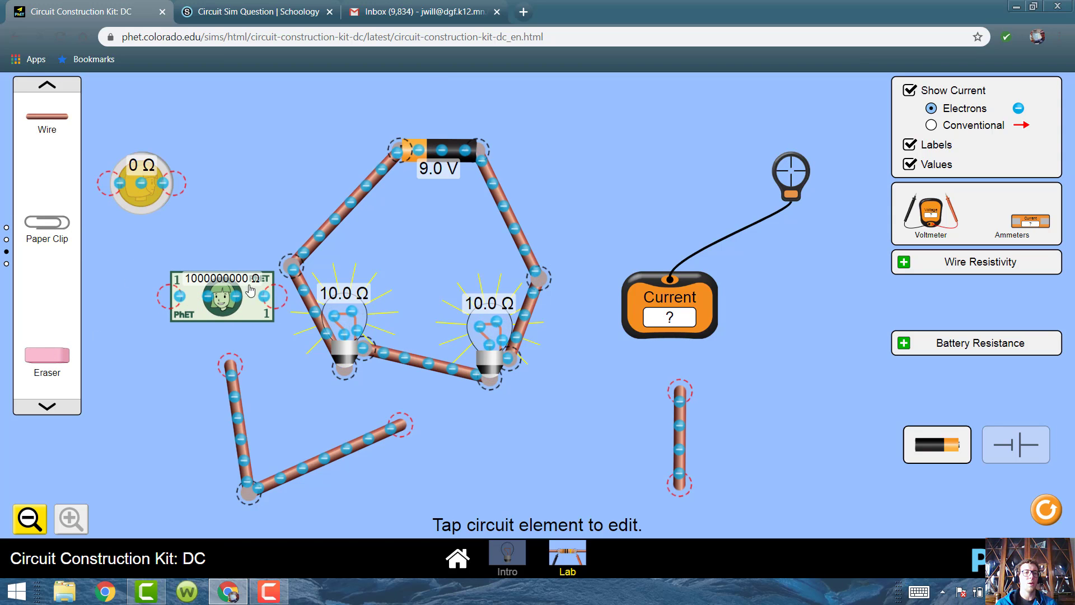
{"action": "left_click_drag", "start_coordinate": [47, 355], "coordinate": [250, 174]}
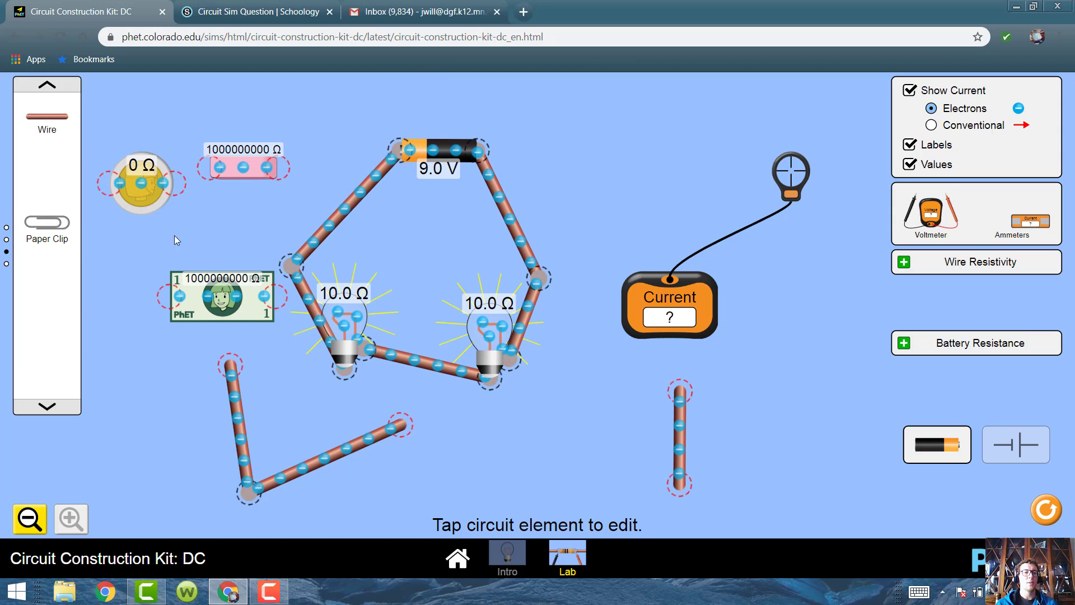
{"action": "left_click", "coordinate": [233, 18]}
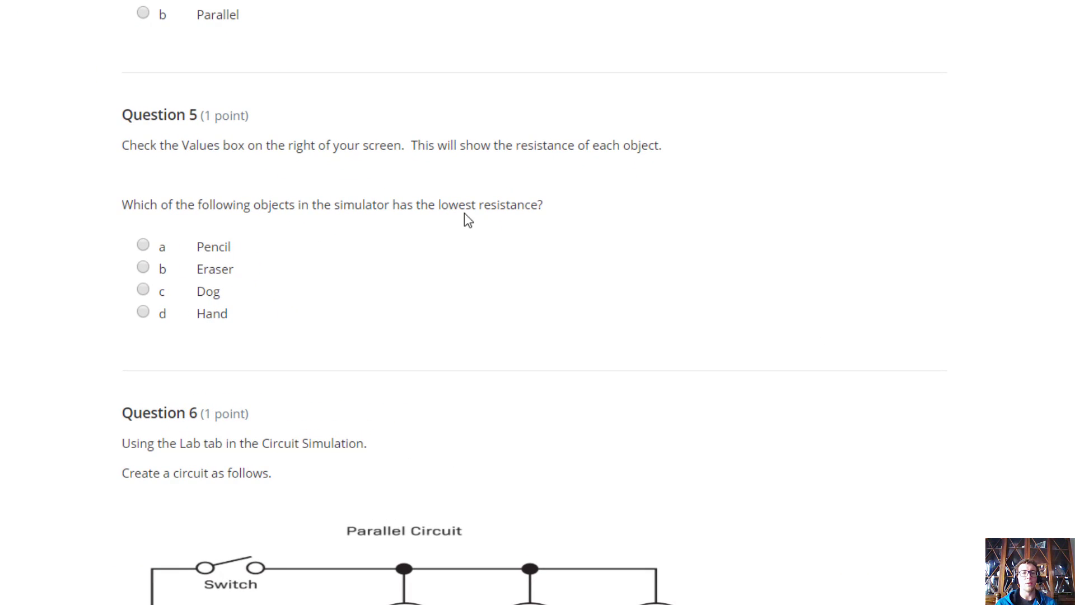
{"action": "scroll", "coordinate": [869, 283], "scroll_direction": "down", "scroll_amount": 5}
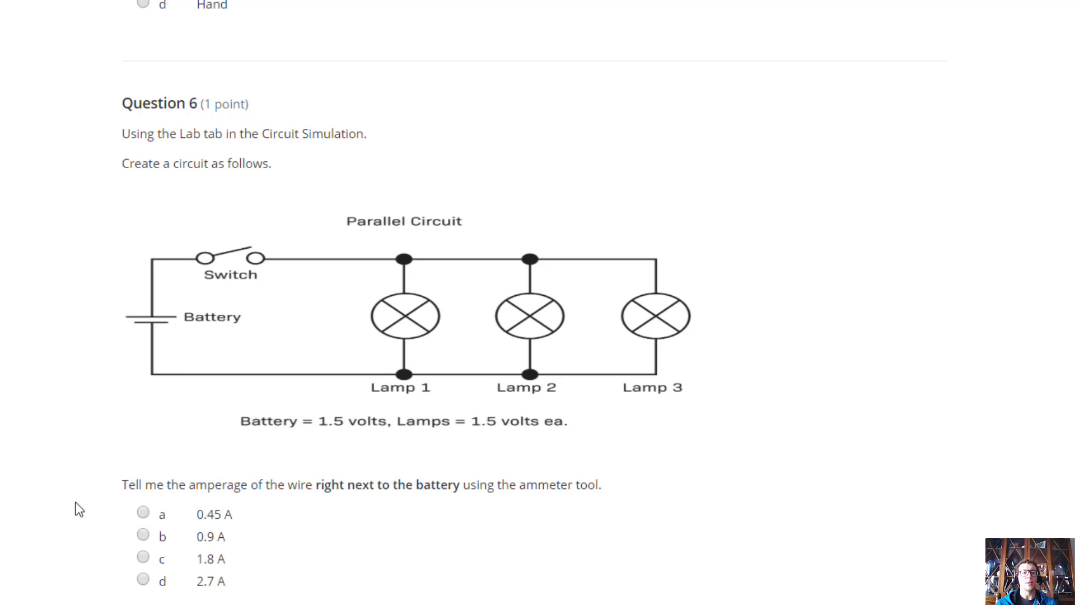
{"action": "scroll", "coordinate": [624, 381], "scroll_direction": "down", "scroll_amount": 11}
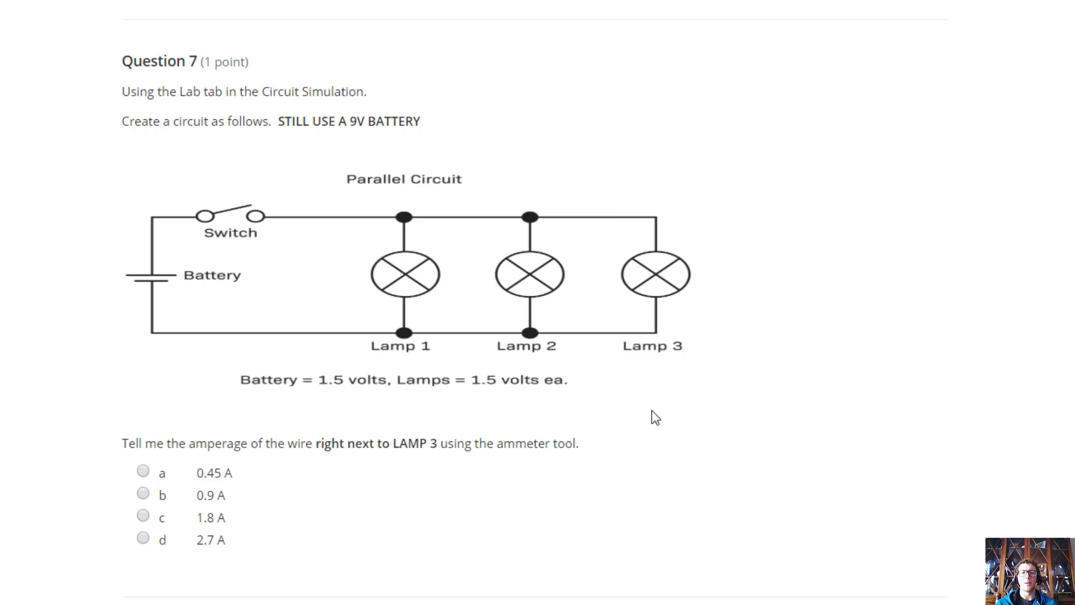
Scroll down to Question 10, which asks how many parallel bulbs can light before the fuse breaks.
{"action": "scroll", "coordinate": [653, 415], "scroll_direction": "down", "scroll_amount": 9}
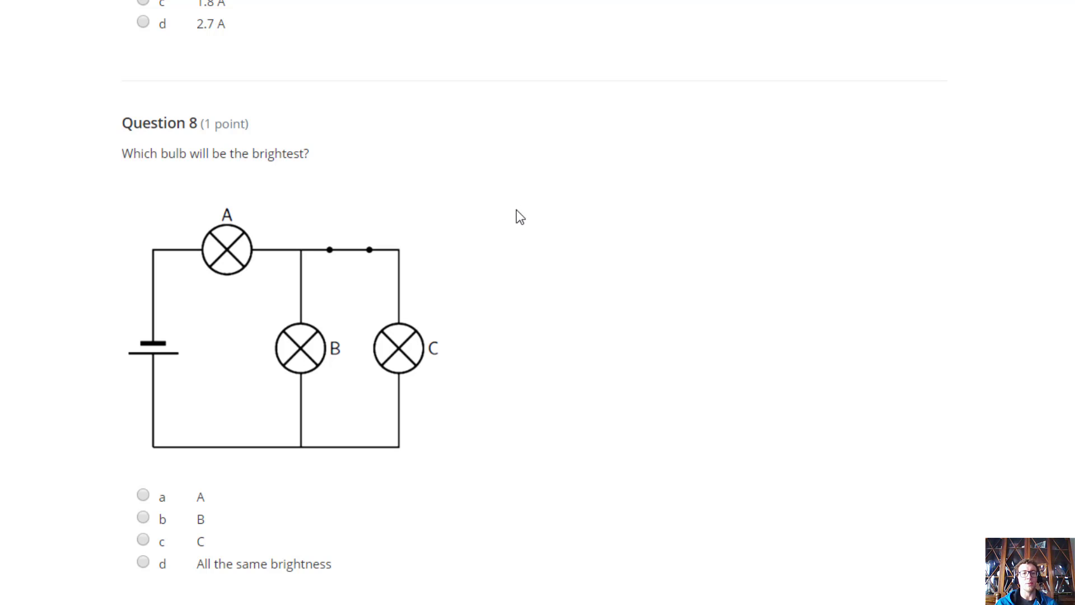
{"action": "scroll", "coordinate": [546, 260], "scroll_direction": "down", "scroll_amount": 9}
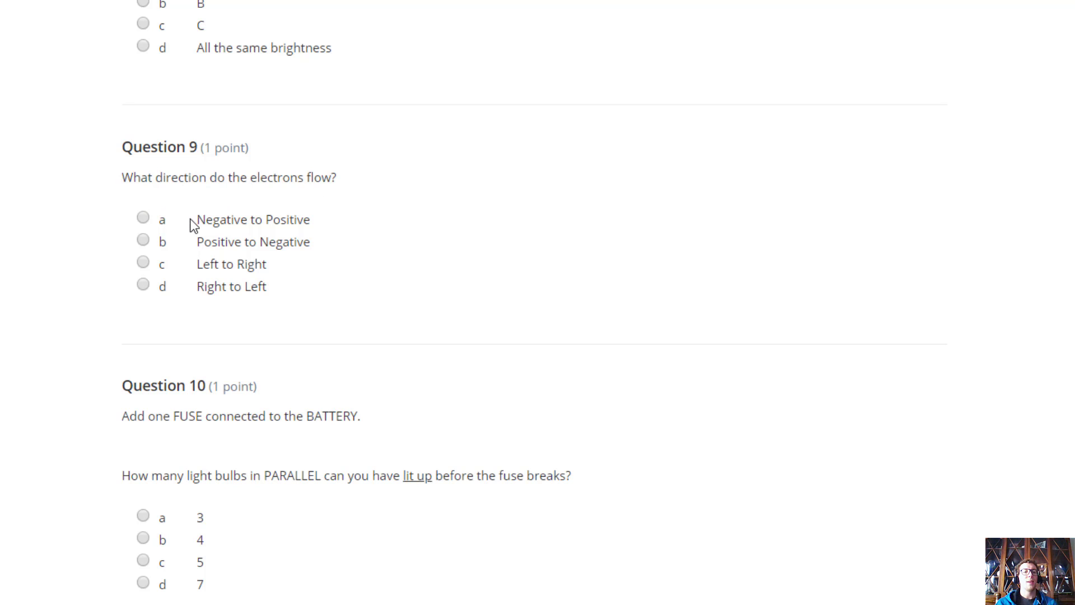
{"action": "scroll", "coordinate": [694, 334], "scroll_direction": "down", "scroll_amount": 4}
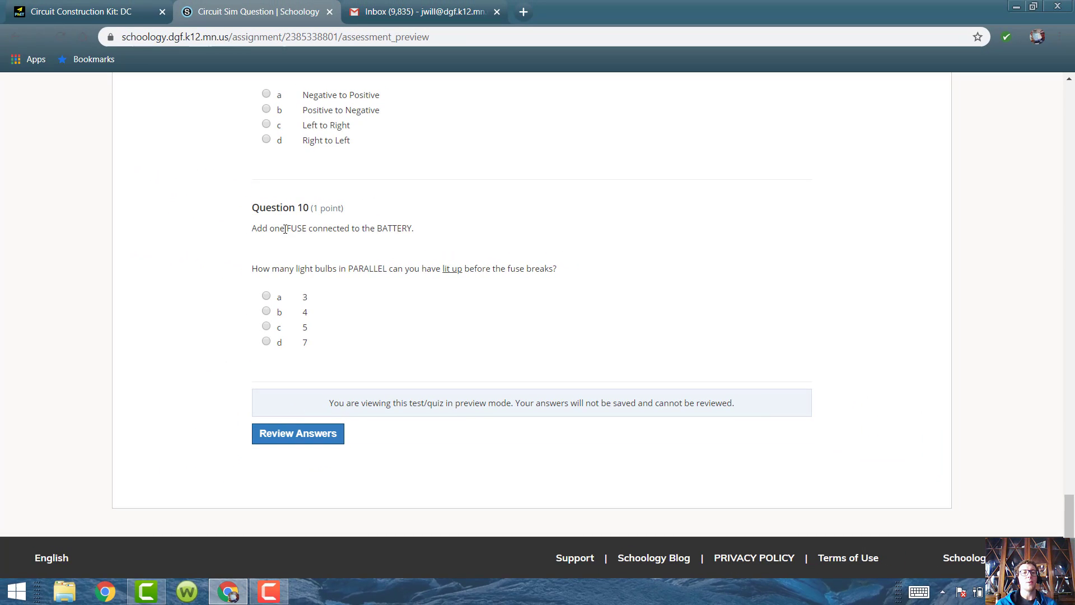
Back in the simulator, drag a fuse onto the canvas above the circuit.
{"action": "left_click", "coordinate": [66, 12]}
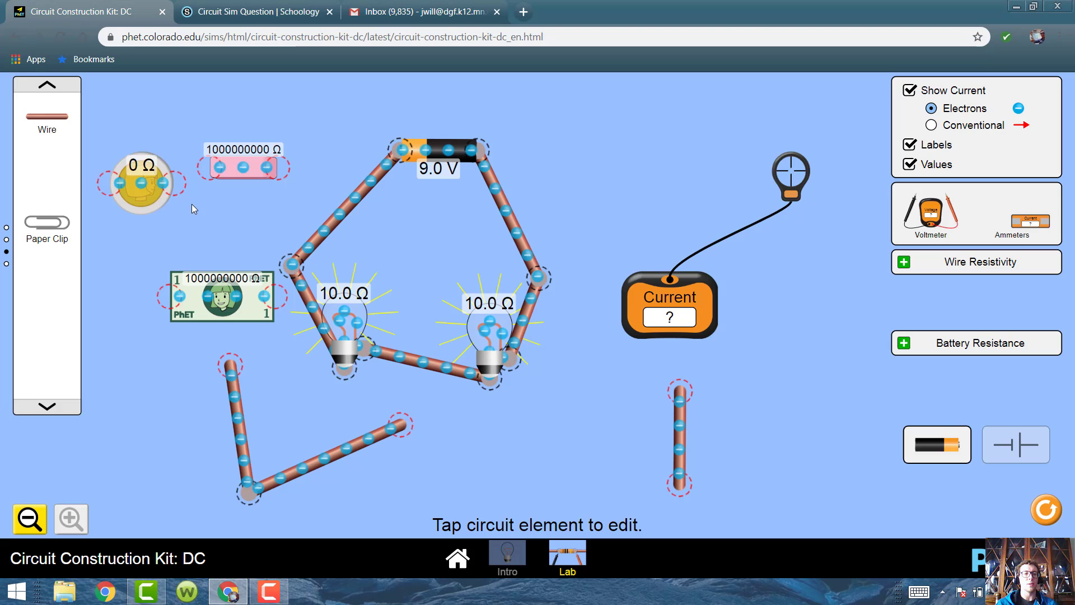
{"action": "left_click", "coordinate": [47, 85]}
{"action": "left_click", "coordinate": [47, 84]}
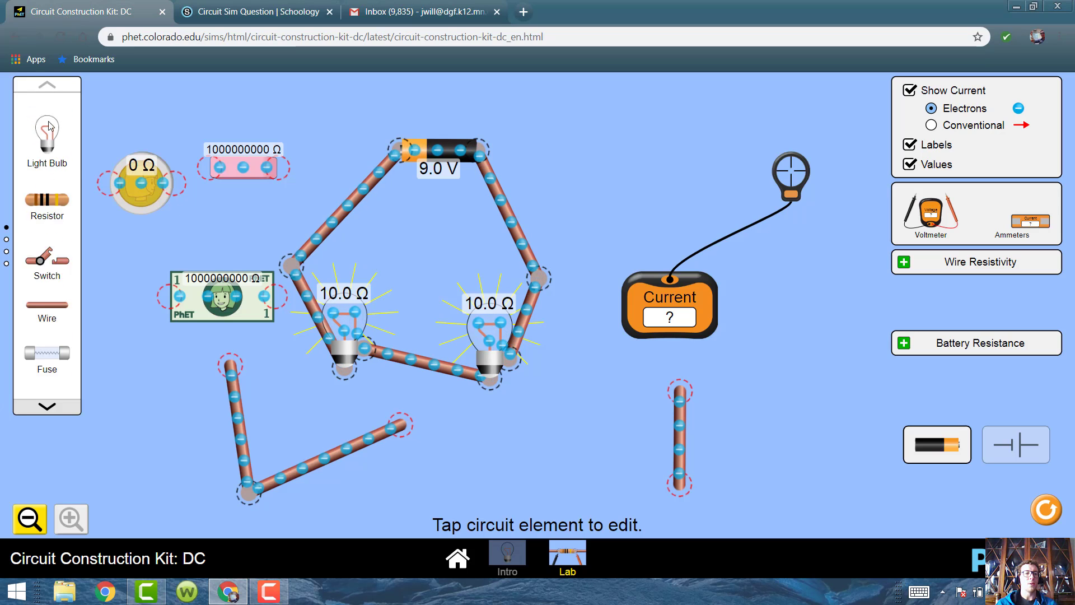
{"action": "left_click", "coordinate": [53, 407]}
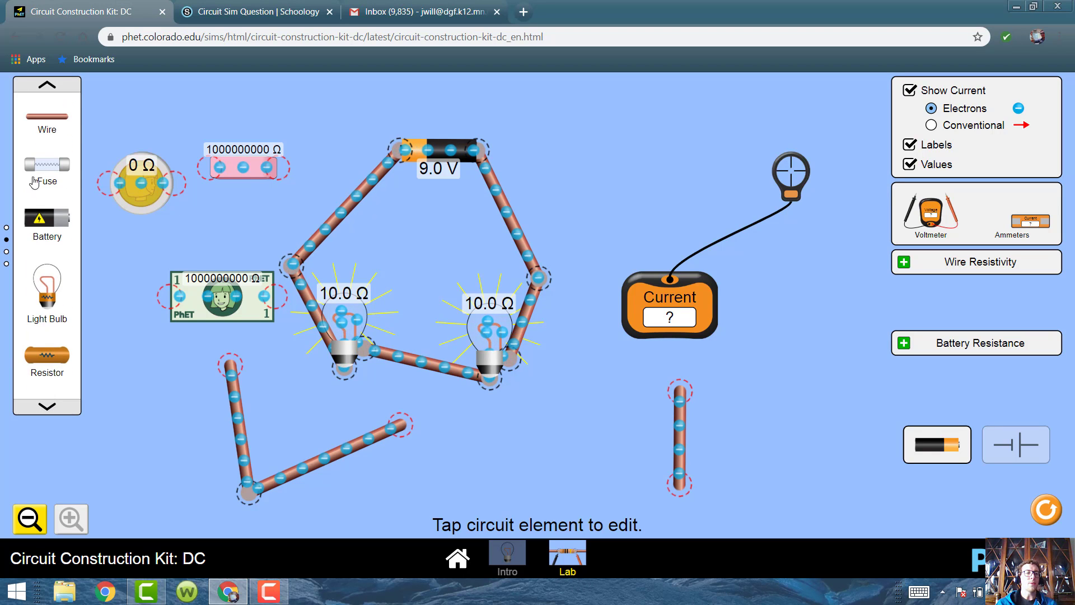
{"action": "left_click_drag", "start_coordinate": [43, 171], "coordinate": [584, 152]}
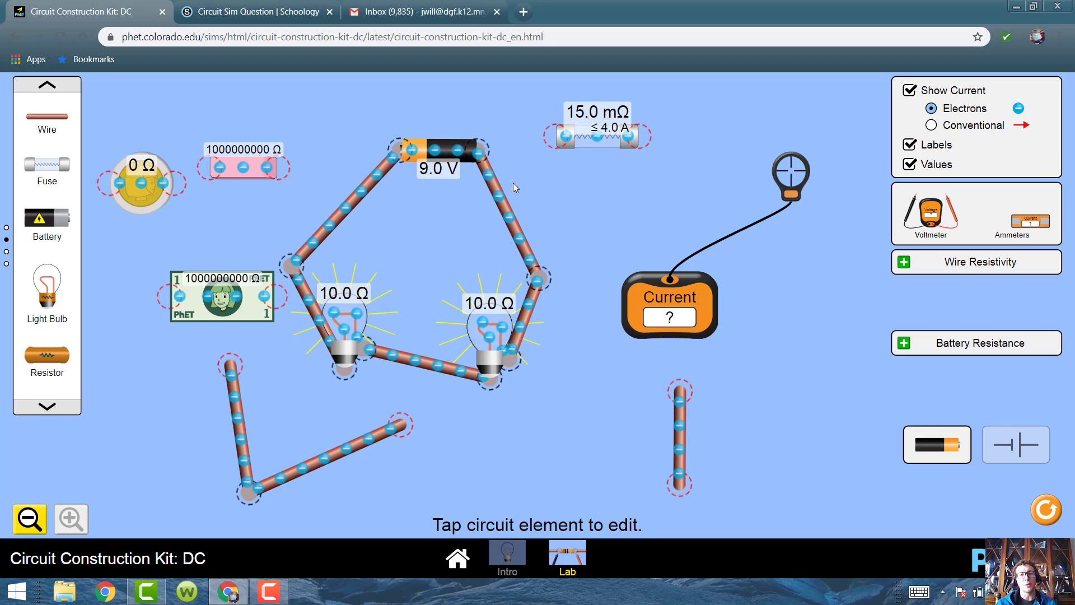
Cut the right wire junction and connect the 15.0 mΩ, 4.0 A fuse in series beside the battery.
{"action": "left_click", "coordinate": [538, 278]}
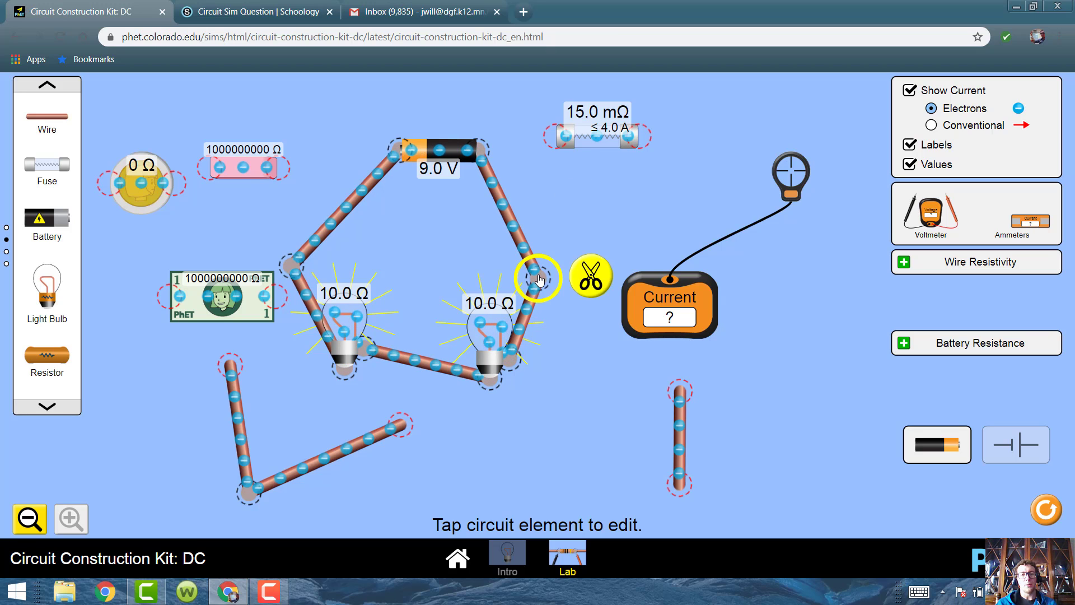
{"action": "left_click", "coordinate": [588, 278]}
{"action": "left_click_drag", "start_coordinate": [591, 144], "coordinate": [570, 274]}
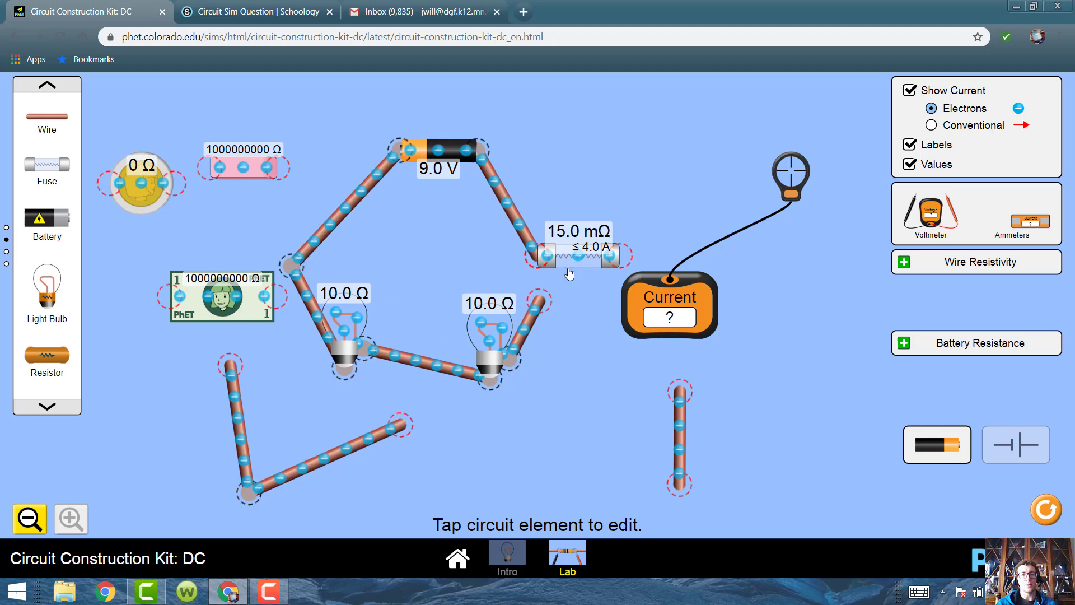
{"action": "left_click_drag", "start_coordinate": [543, 310], "coordinate": [611, 257]}
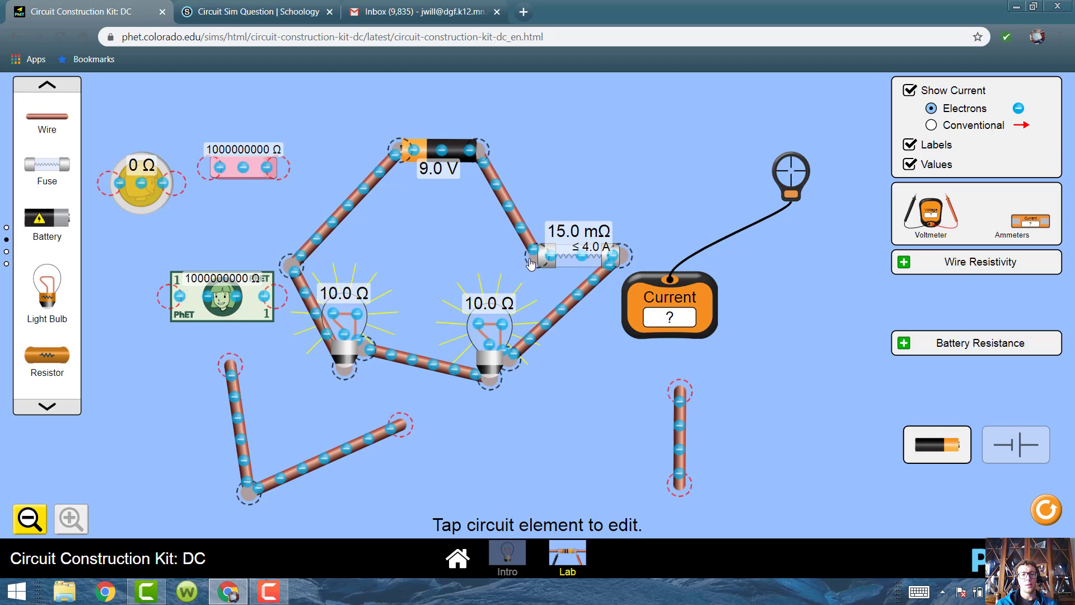
{"action": "left_click_drag", "start_coordinate": [537, 255], "coordinate": [545, 170]}
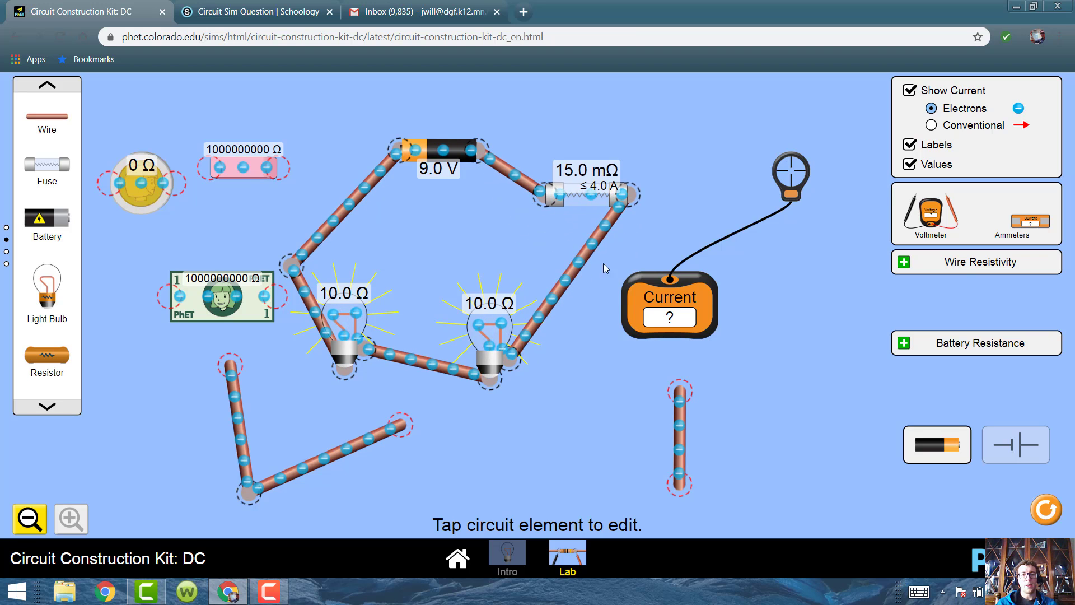
Clamp the ammeter on the wire below the fuse, reading 0.45 A.
{"action": "left_click_drag", "start_coordinate": [783, 164], "coordinate": [587, 240]}
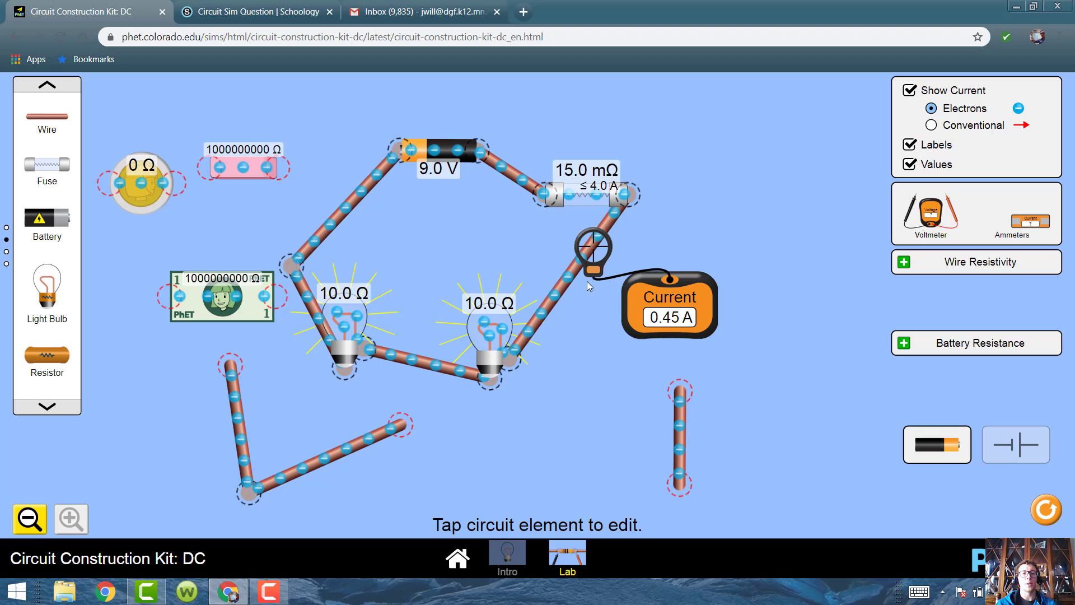
Disconnect the second bulb at both junctions and move it out of the circuit.
{"action": "left_click", "coordinate": [510, 365]}
{"action": "left_click", "coordinate": [548, 392]}
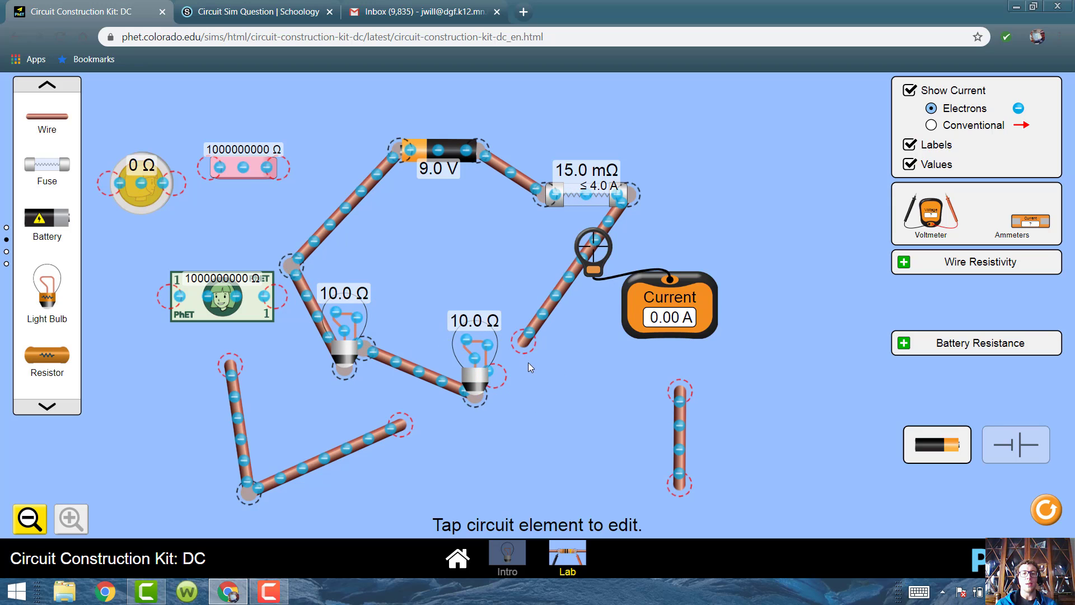
{"action": "left_click", "coordinate": [473, 401]}
{"action": "left_click", "coordinate": [486, 448]}
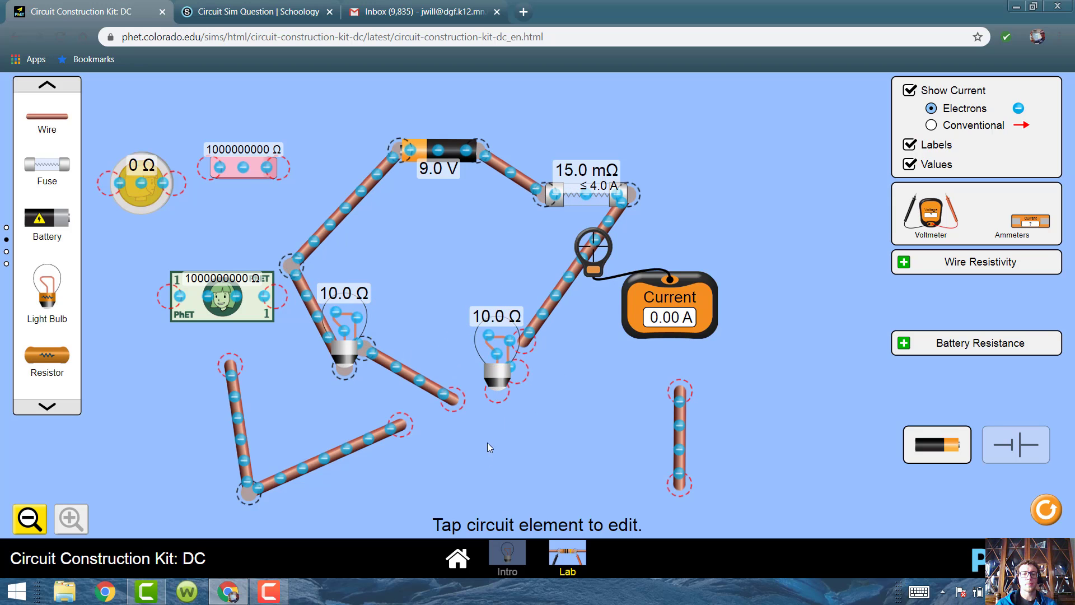
{"action": "left_click_drag", "start_coordinate": [498, 385], "coordinate": [595, 468]}
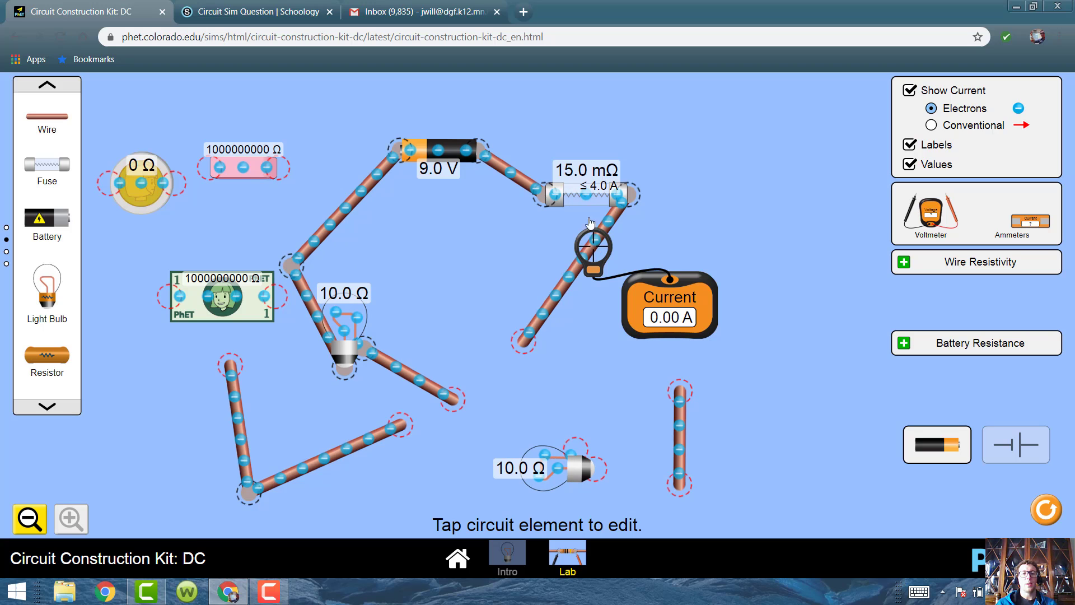
Move the fuse closer to the battery, re-angle the wires, and detach the remaining bulb near the fuse wire.
{"action": "left_click_drag", "start_coordinate": [629, 198], "coordinate": [556, 232]}
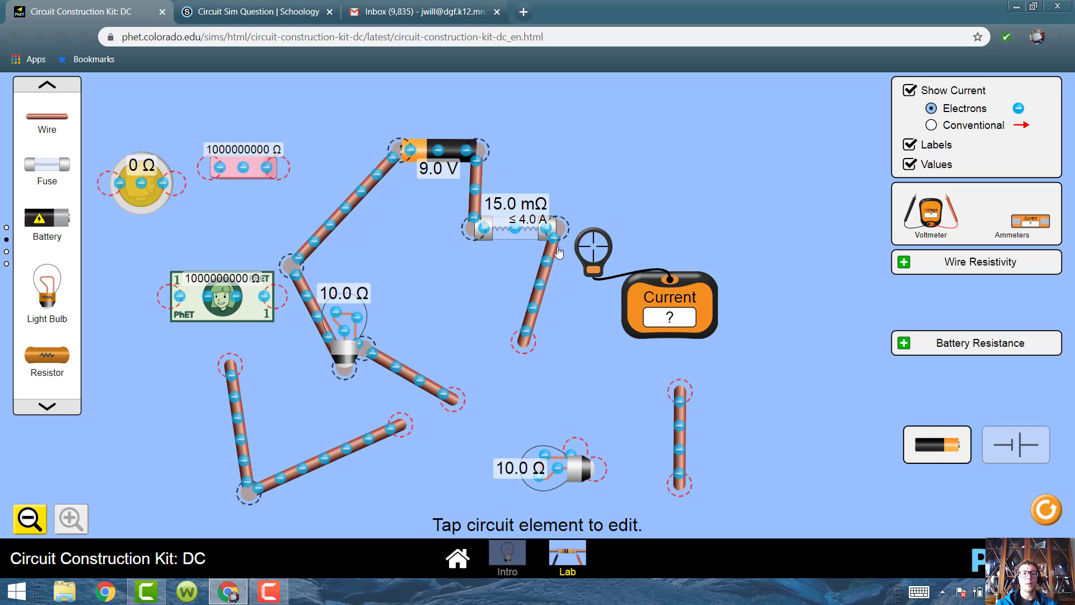
{"action": "left_click_drag", "start_coordinate": [297, 267], "coordinate": [361, 242]}
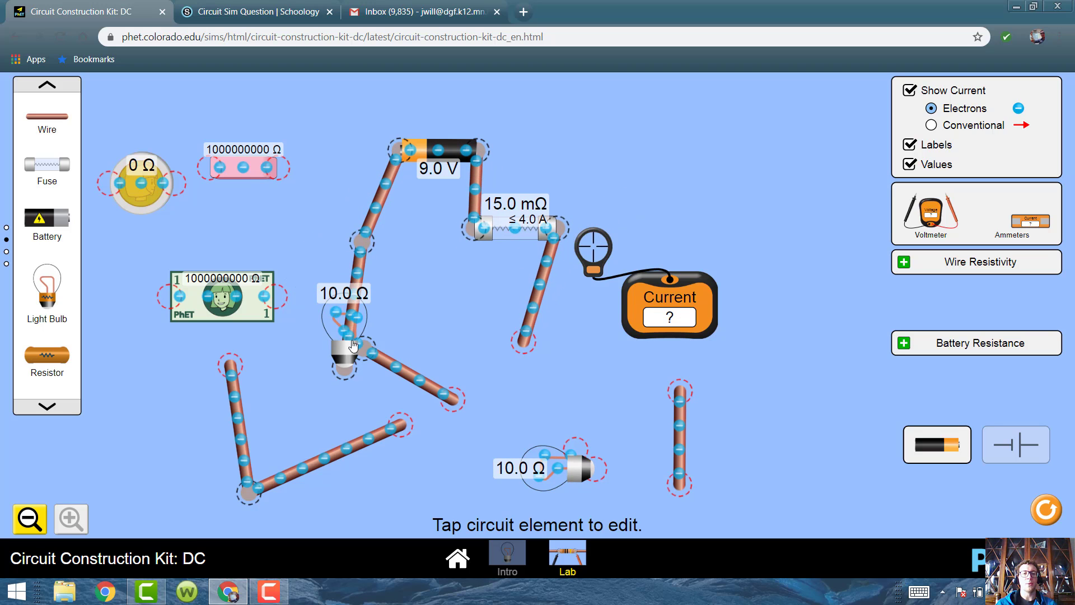
{"action": "left_click", "coordinate": [353, 359]}
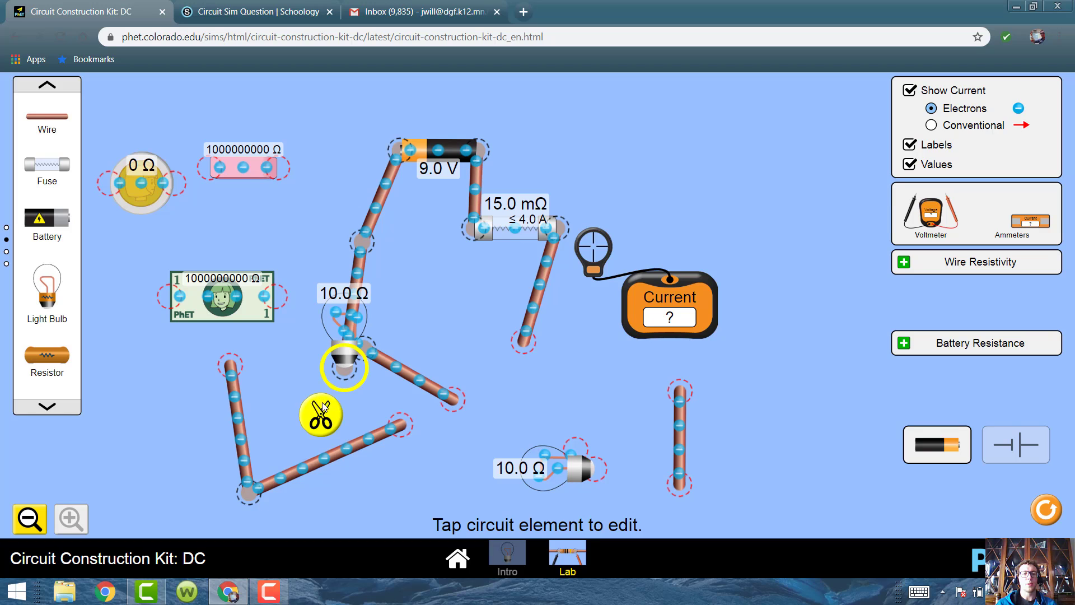
{"action": "left_click", "coordinate": [321, 412]}
{"action": "left_click_drag", "start_coordinate": [366, 366], "coordinate": [437, 336]}
Join the bulb's wires to the fuse wire and close the loop so the 10 Ω bulb lights.
{"action": "left_click_drag", "start_coordinate": [525, 340], "coordinate": [548, 335]}
{"action": "left_click_drag", "start_coordinate": [454, 399], "coordinate": [465, 394]}
{"action": "left_click_drag", "start_coordinate": [558, 347], "coordinate": [547, 335]}
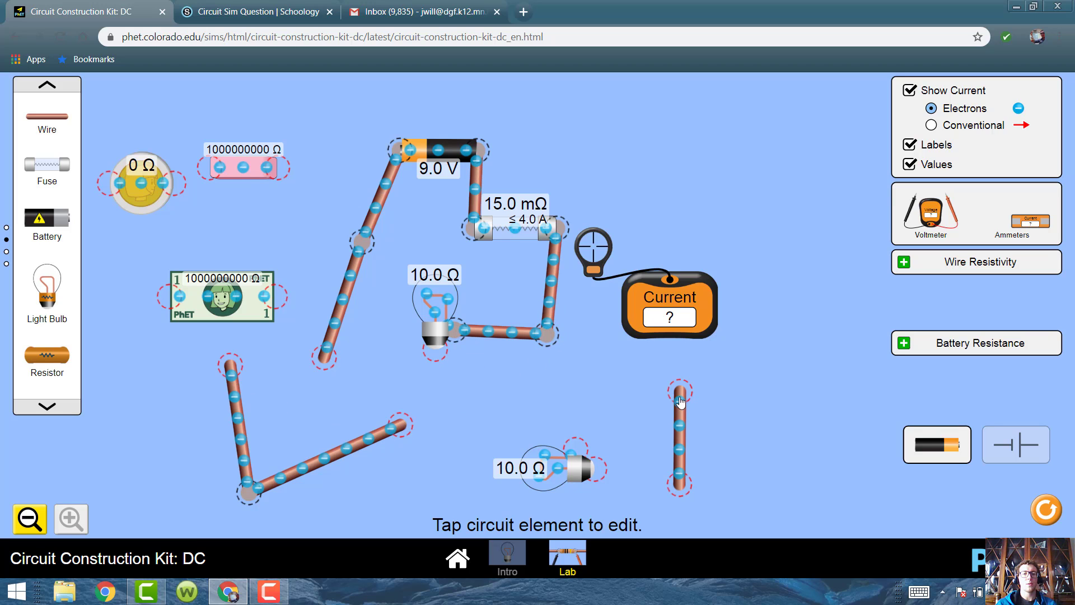
{"action": "left_click_drag", "start_coordinate": [681, 403], "coordinate": [437, 352]}
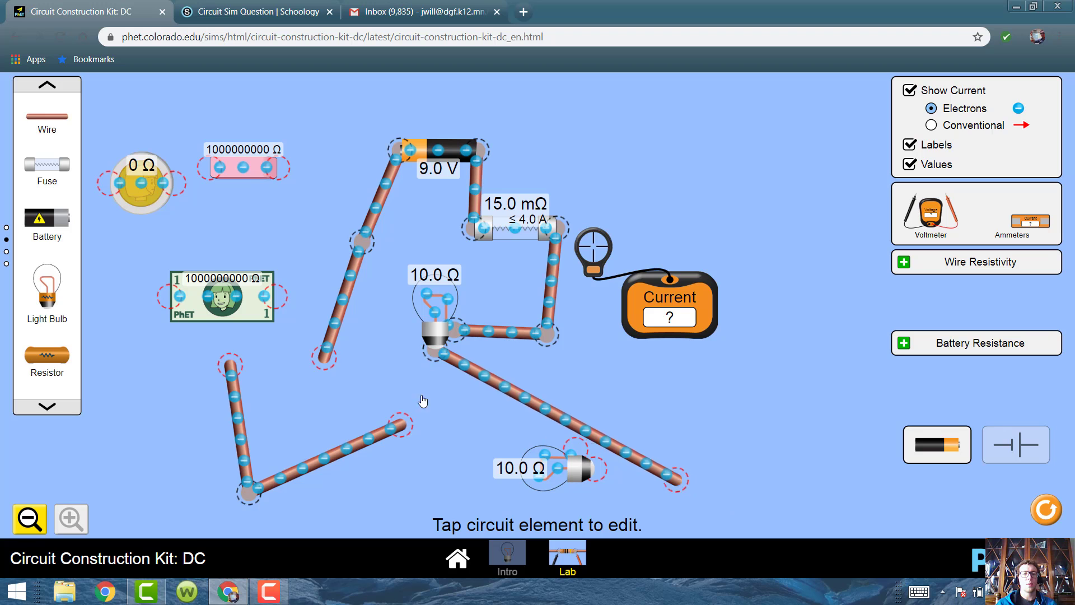
{"action": "left_click_drag", "start_coordinate": [422, 401], "coordinate": [325, 357]}
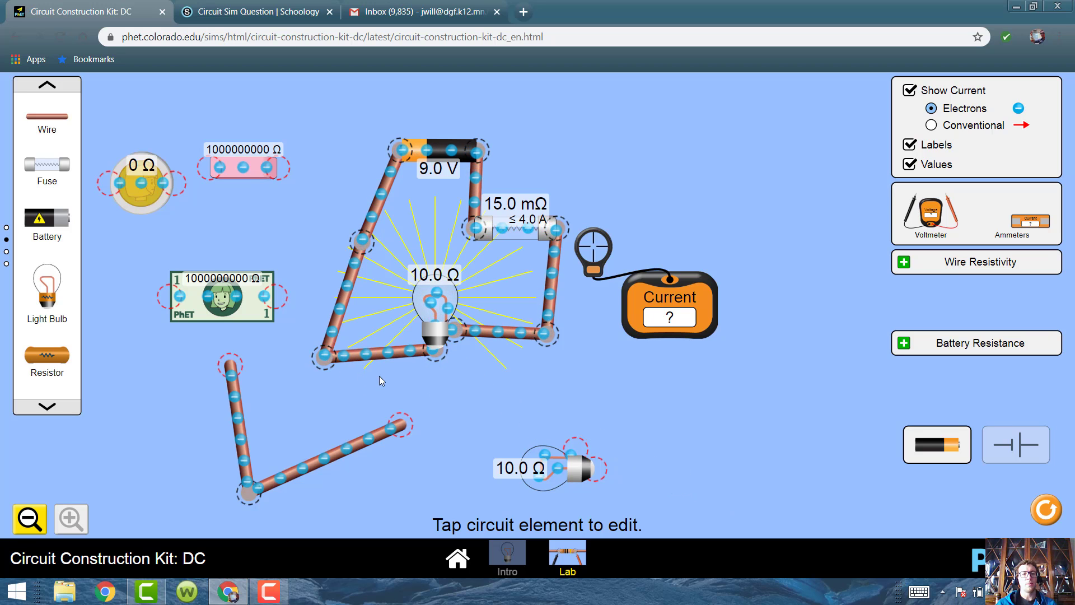
Split the wire junction, reconnect the wires at the bulb's base, and reposition the spare wire ends.
{"action": "left_click", "coordinate": [325, 356]}
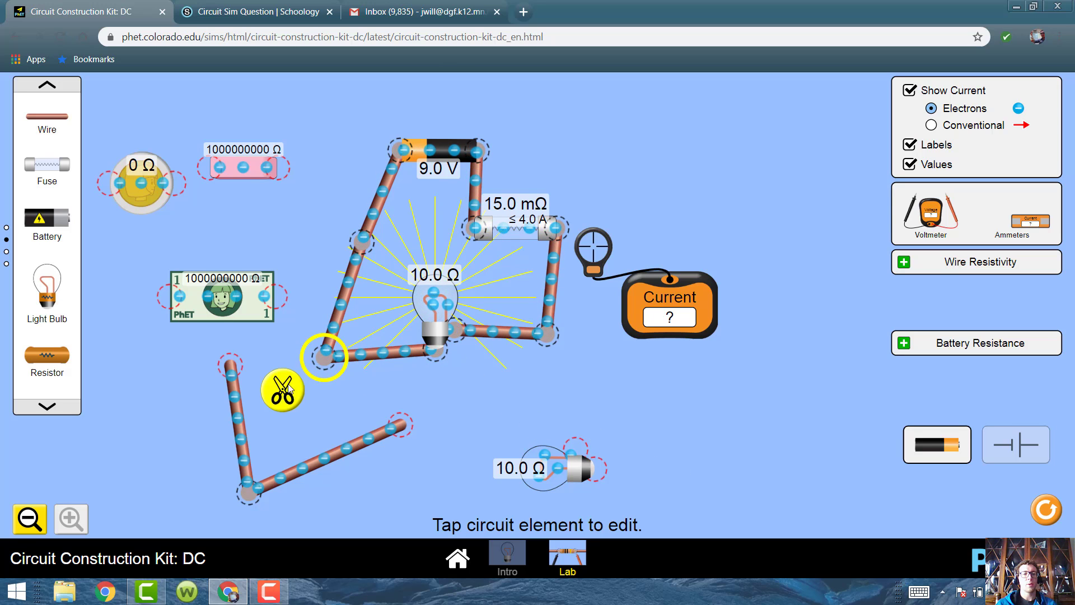
{"action": "left_click", "coordinate": [283, 390]}
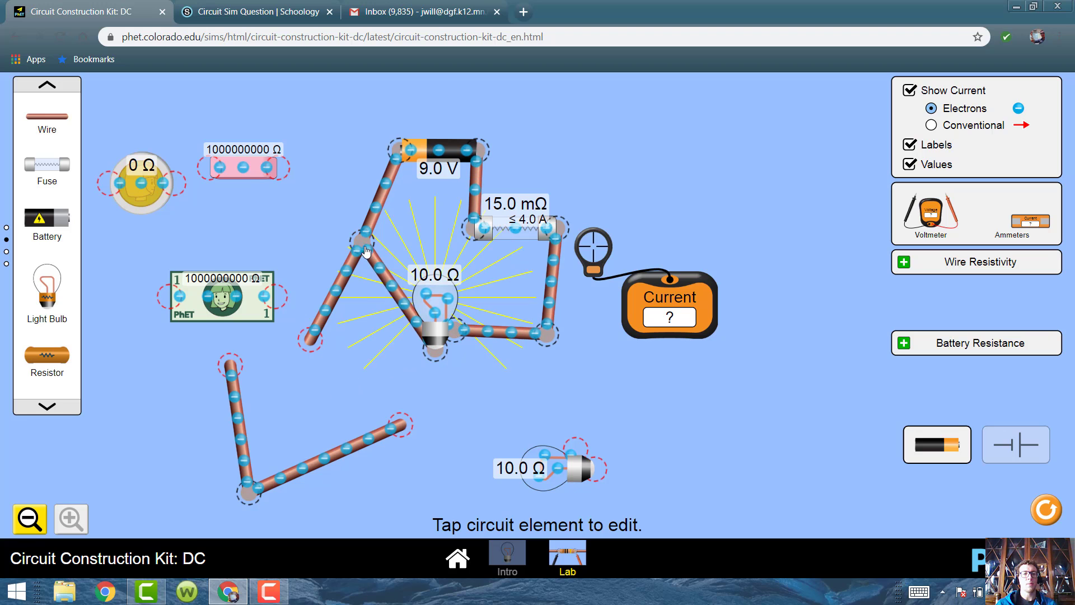
{"action": "left_click_drag", "start_coordinate": [366, 251], "coordinate": [431, 318]}
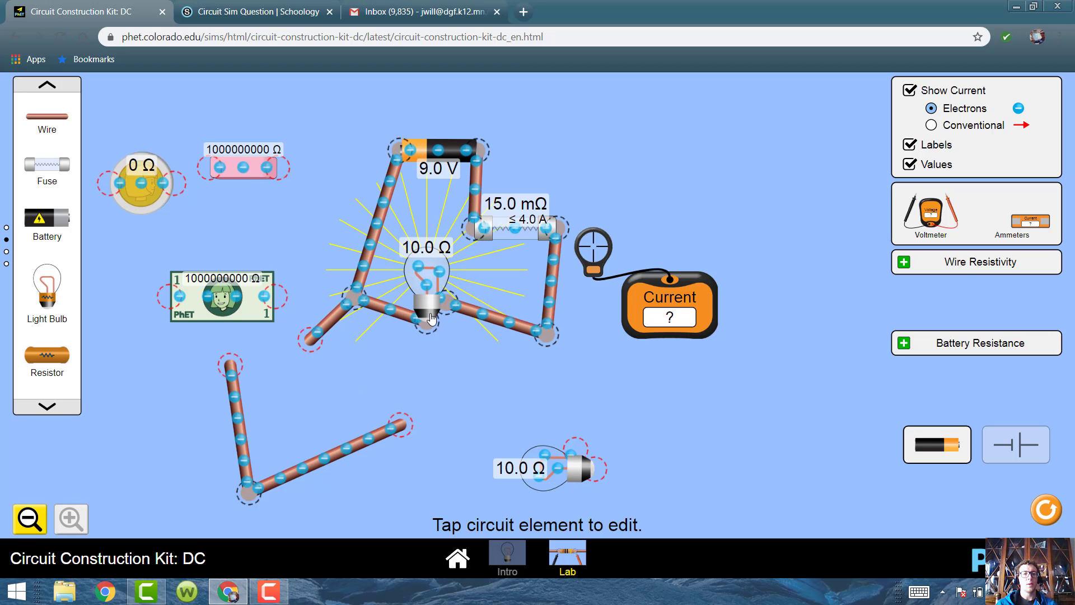
{"action": "left_click_drag", "start_coordinate": [308, 341], "coordinate": [359, 394]}
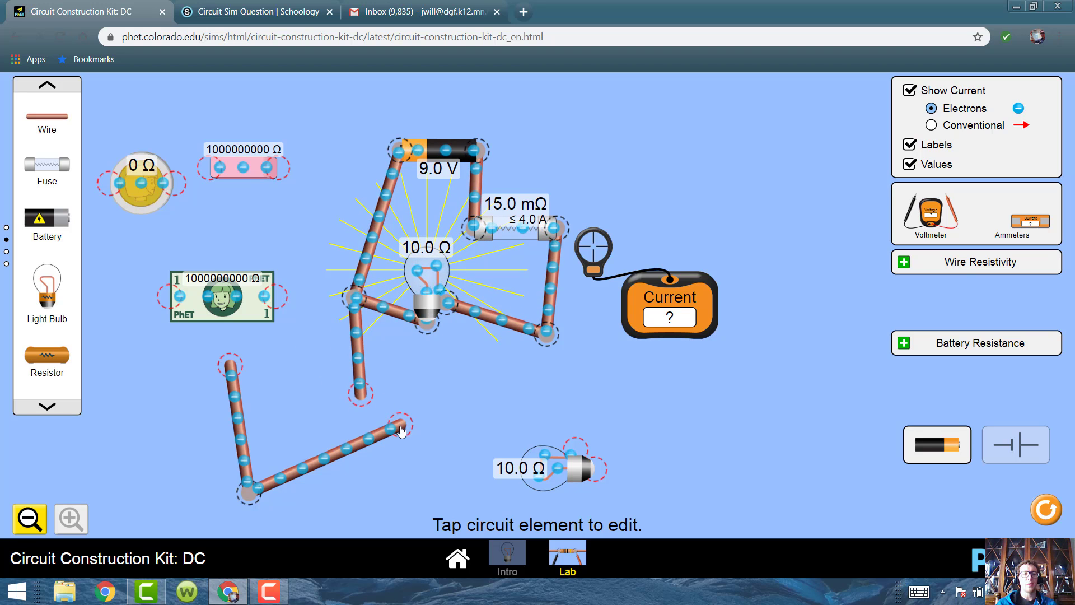
{"action": "left_click_drag", "start_coordinate": [401, 428], "coordinate": [549, 399]}
Wire the second 10 Ω bulb in parallel below the first; the ammeter on the right wire reads 1.79 A.
{"action": "left_click", "coordinate": [251, 491]}
{"action": "left_click", "coordinate": [221, 507]}
{"action": "left_click_drag", "start_coordinate": [548, 468], "coordinate": [443, 401]}
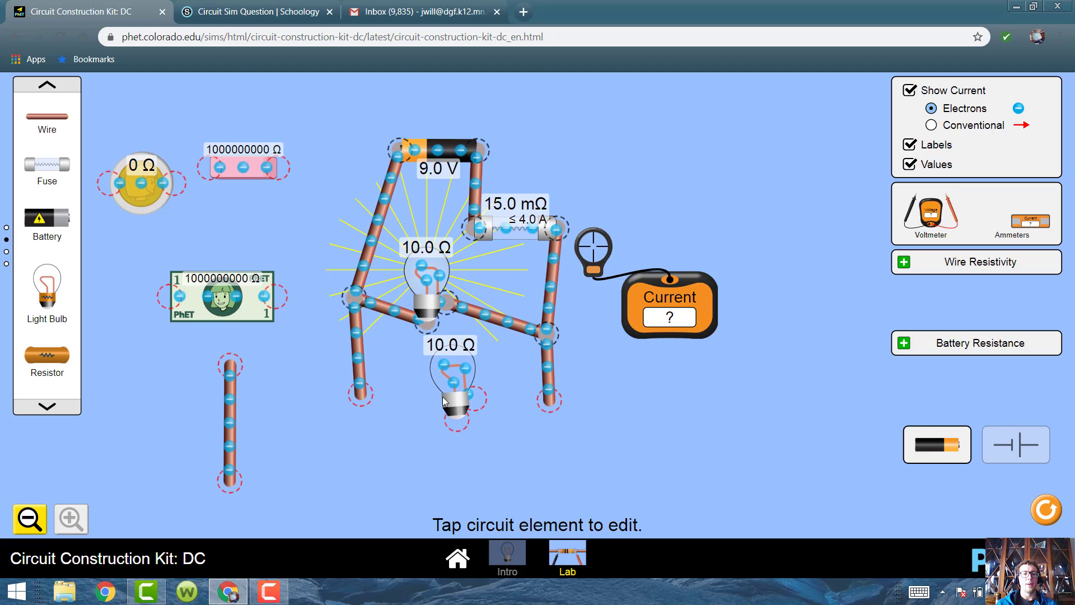
{"action": "left_click_drag", "start_coordinate": [233, 368], "coordinate": [360, 395]}
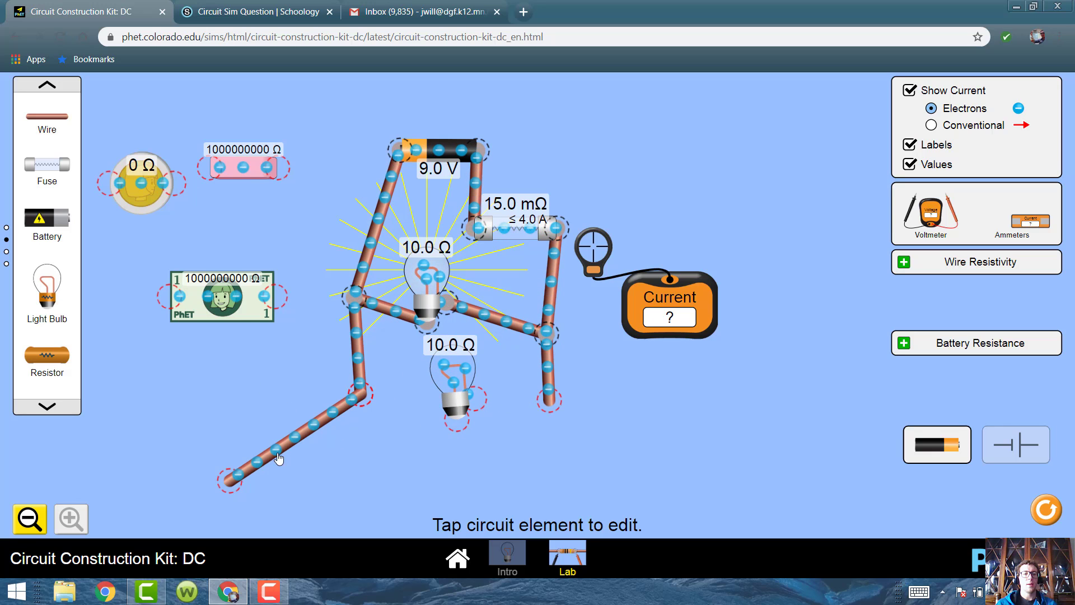
{"action": "left_click_drag", "start_coordinate": [230, 481], "coordinate": [457, 421]}
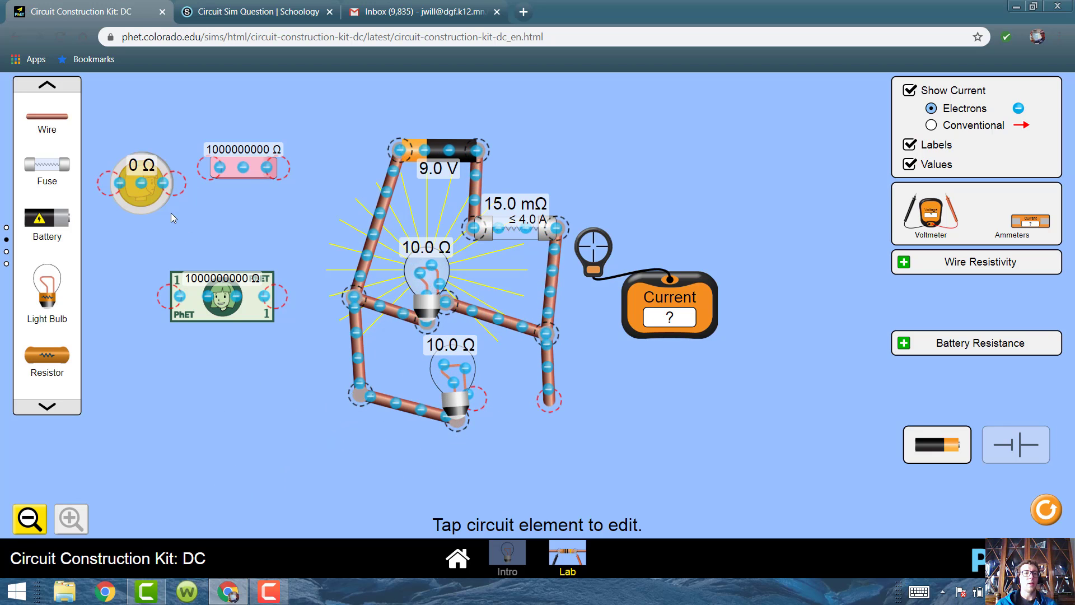
{"action": "left_click_drag", "start_coordinate": [346, 356], "coordinate": [498, 403]}
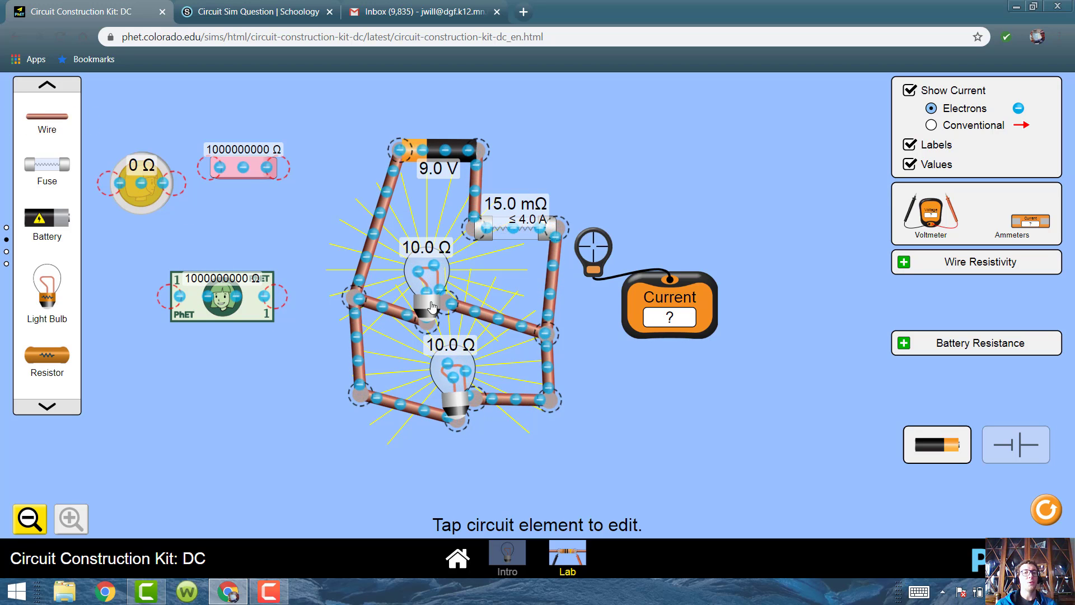
{"action": "left_click_drag", "start_coordinate": [594, 247], "coordinate": [554, 268]}
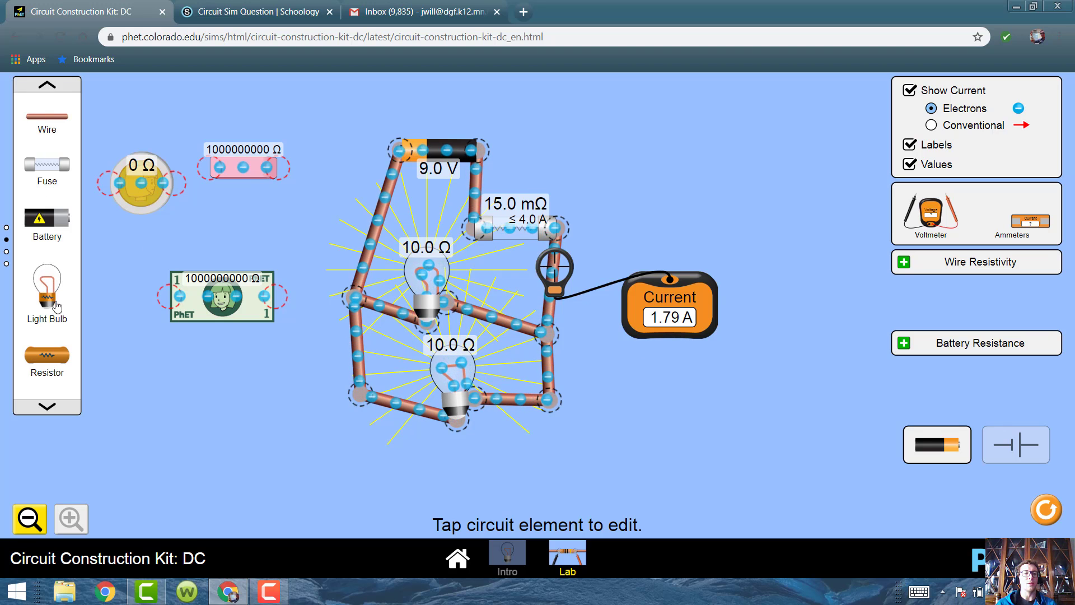
Add a third 10 Ω bulb below the second and wire it to the left and right junctions.
{"action": "left_click", "coordinate": [47, 86]}
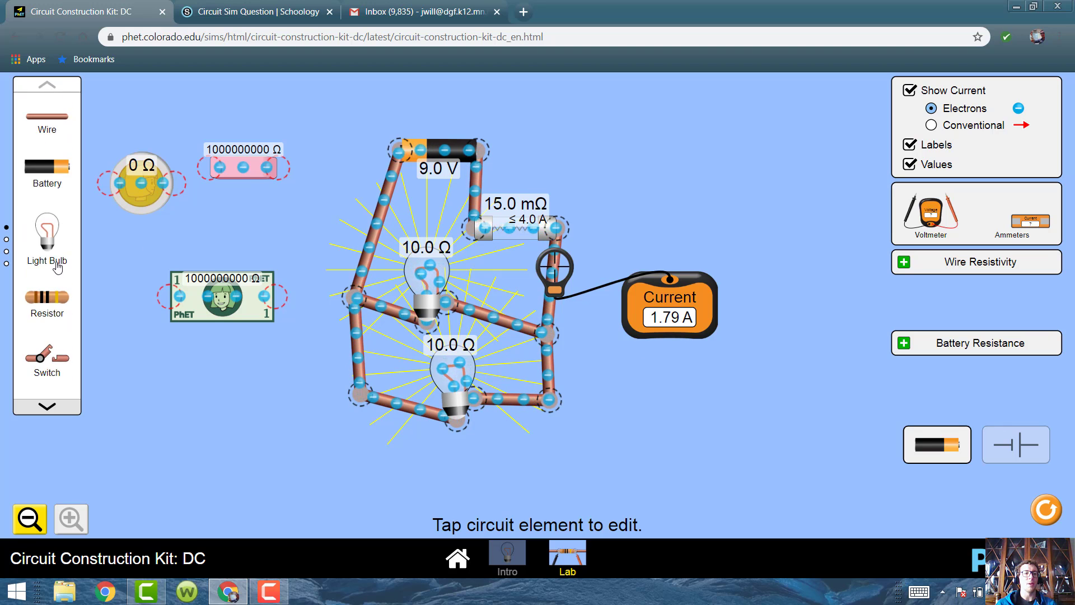
{"action": "left_click_drag", "start_coordinate": [47, 232], "coordinate": [194, 314]}
{"action": "left_click_drag", "start_coordinate": [353, 419], "coordinate": [490, 448]}
{"action": "left_click_drag", "start_coordinate": [47, 117], "coordinate": [451, 505]}
{"action": "left_click_drag", "start_coordinate": [367, 429], "coordinate": [351, 409]}
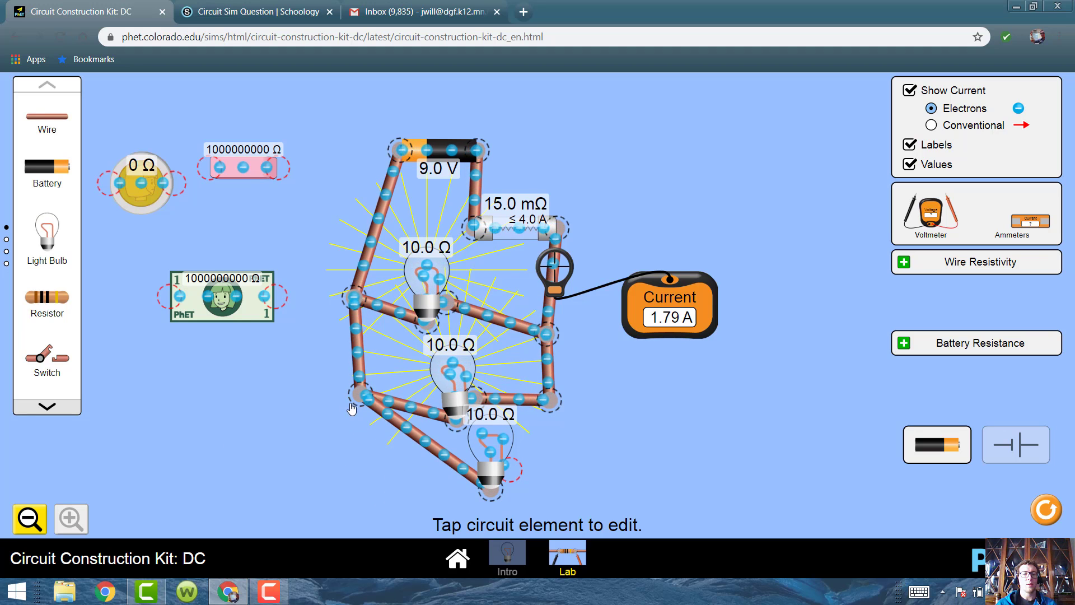
{"action": "left_click_drag", "start_coordinate": [61, 123], "coordinate": [525, 468]}
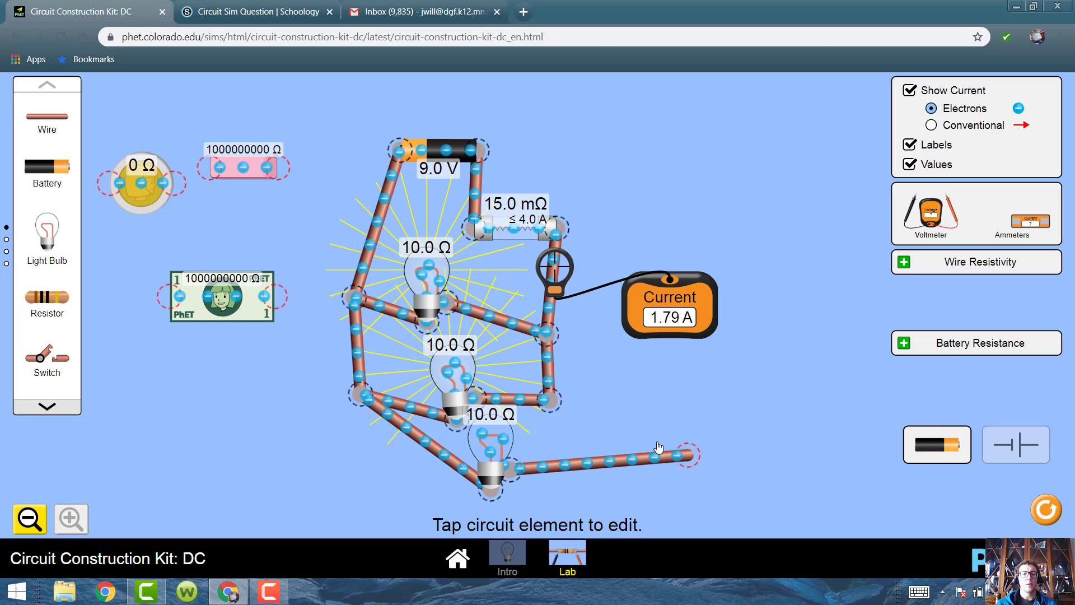
{"action": "left_click_drag", "start_coordinate": [679, 454], "coordinate": [559, 417]}
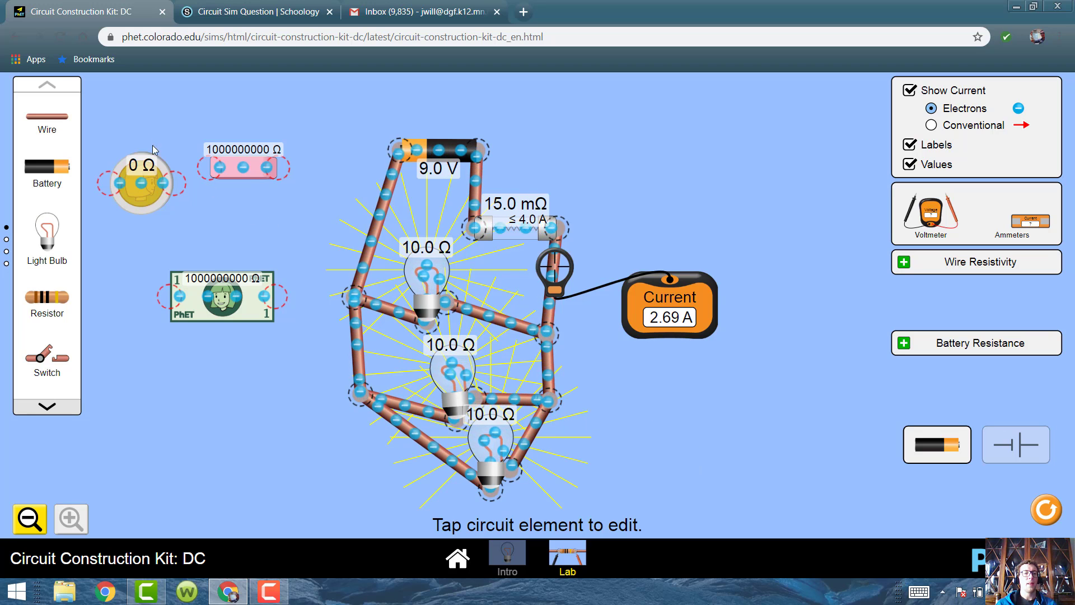
Wire in fourth and fifth bulbs in parallel, bringing the current to 3.58 A, then return to Question 10.
{"action": "left_click_drag", "start_coordinate": [47, 234], "coordinate": [637, 495]}
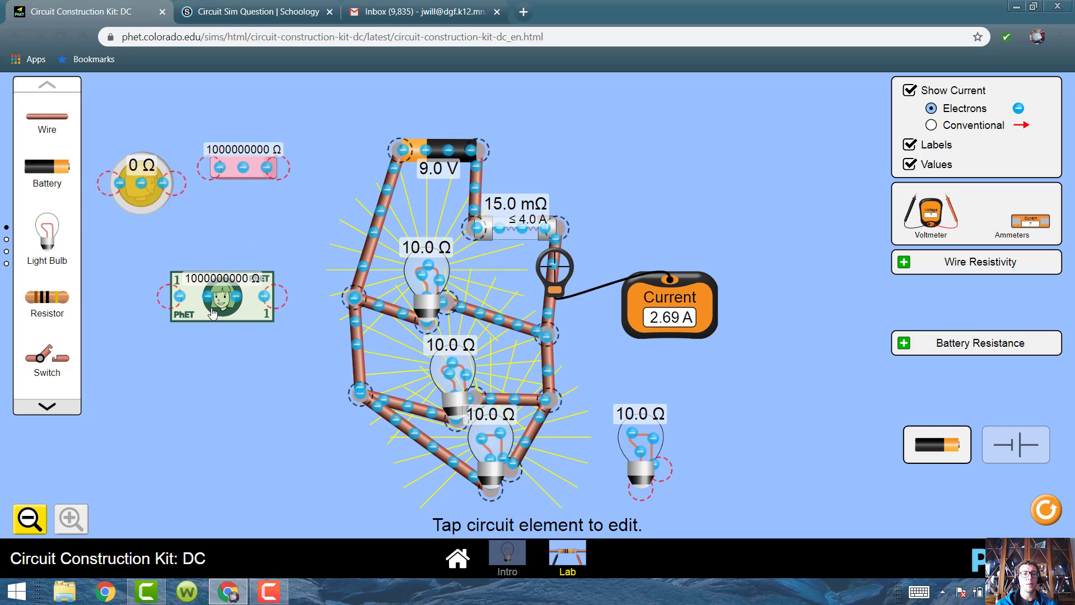
{"action": "left_click_drag", "start_coordinate": [213, 313], "coordinate": [579, 500]}
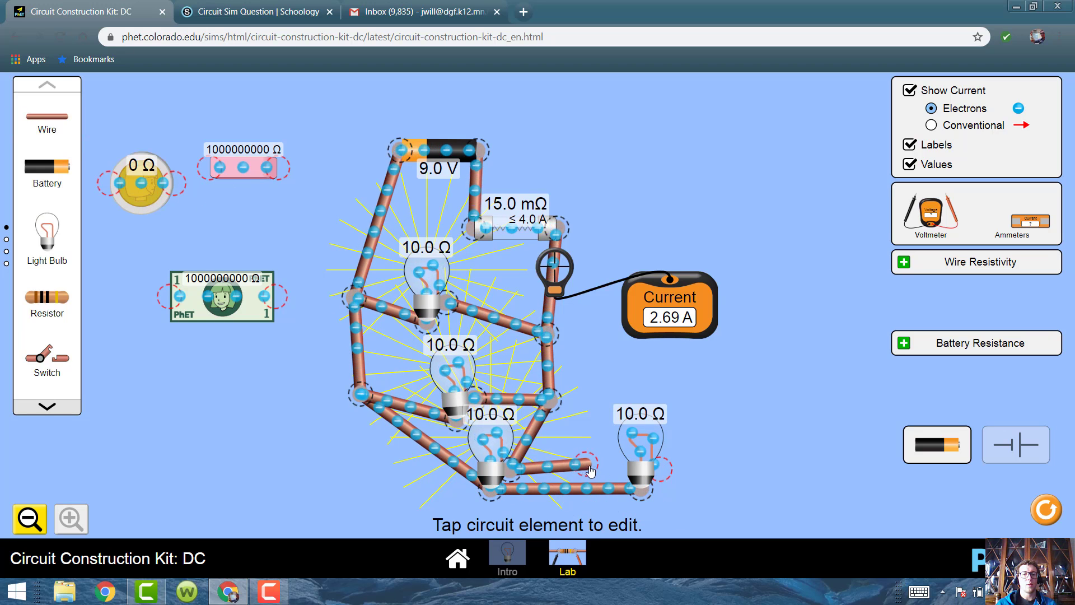
{"action": "left_click_drag", "start_coordinate": [658, 473], "coordinate": [661, 469]}
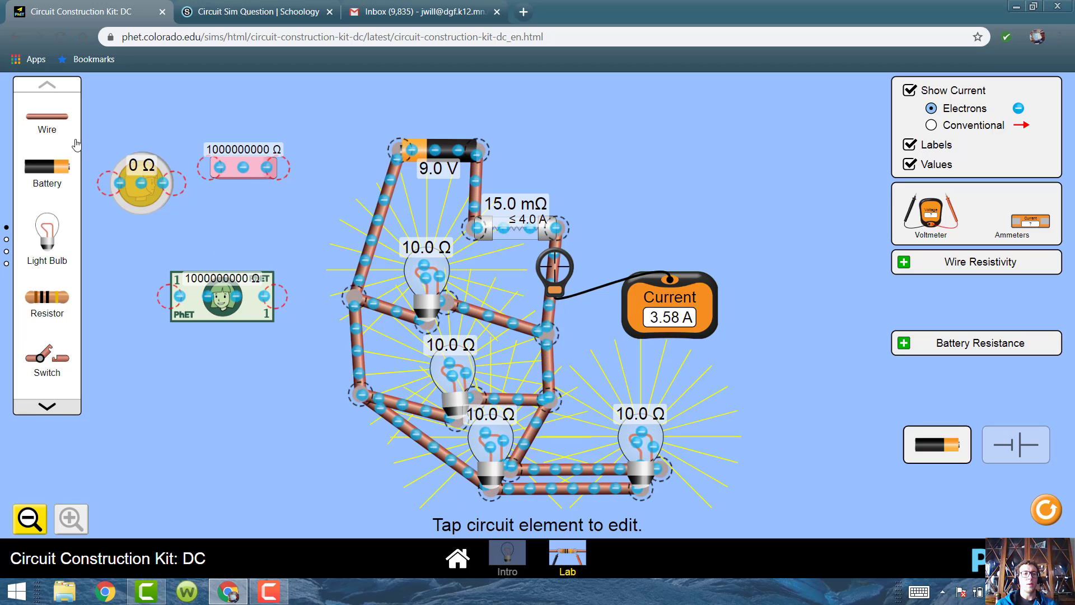
{"action": "left_click_drag", "start_coordinate": [47, 118], "coordinate": [678, 502]}
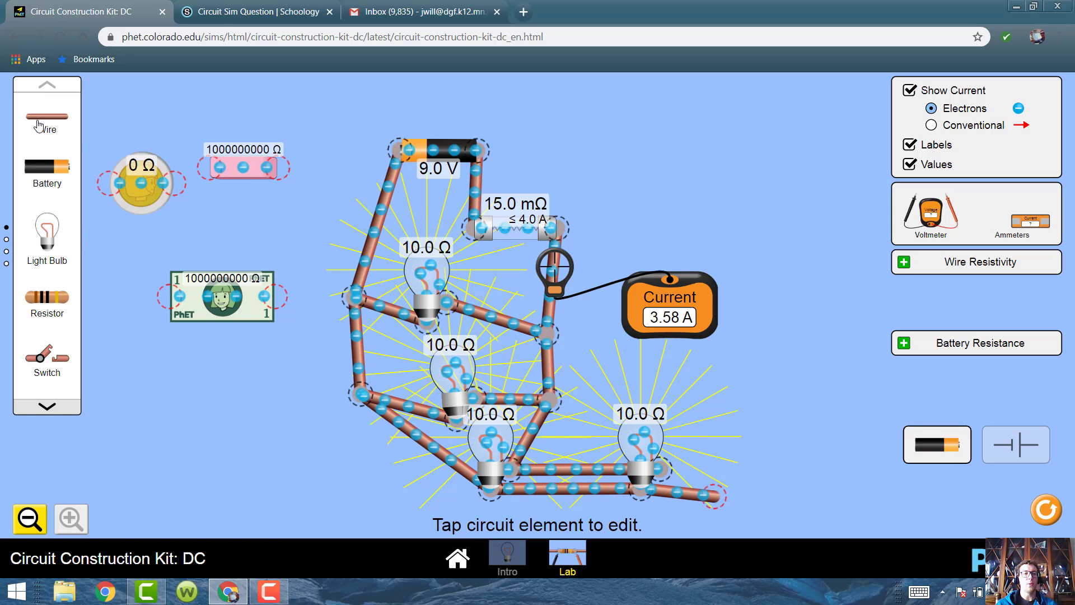
{"action": "left_click_drag", "start_coordinate": [39, 121], "coordinate": [714, 461]}
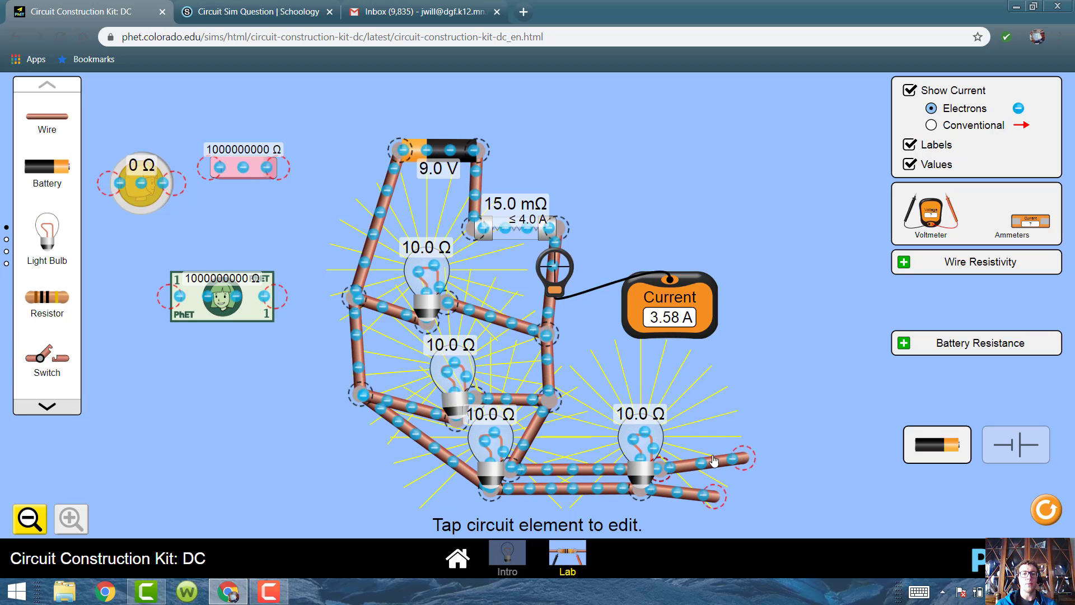
{"action": "left_click_drag", "start_coordinate": [60, 249], "coordinate": [731, 499]}
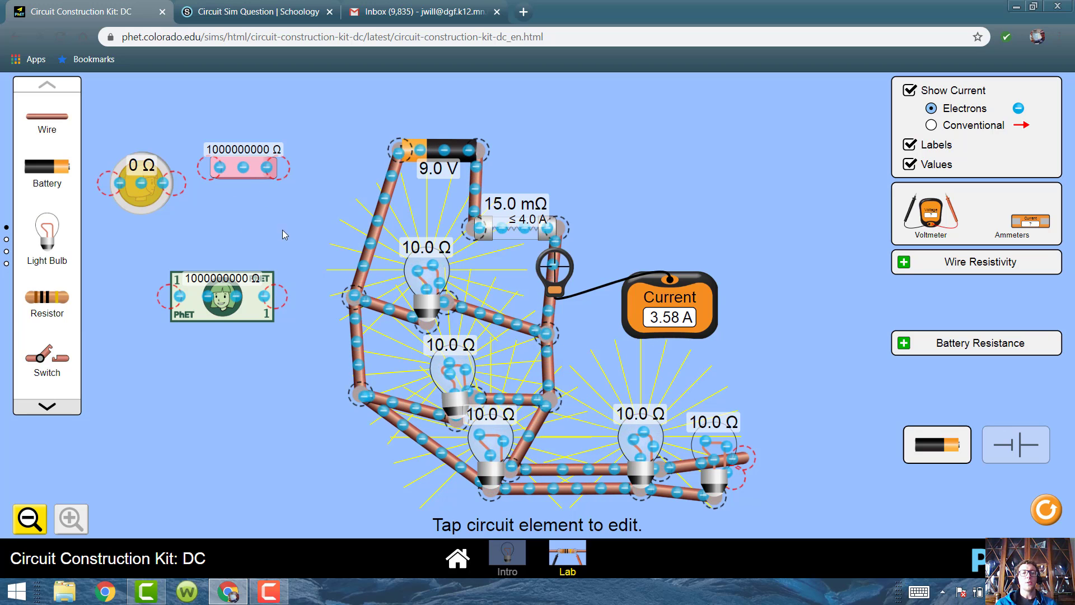
{"action": "left_click", "coordinate": [259, 13]}
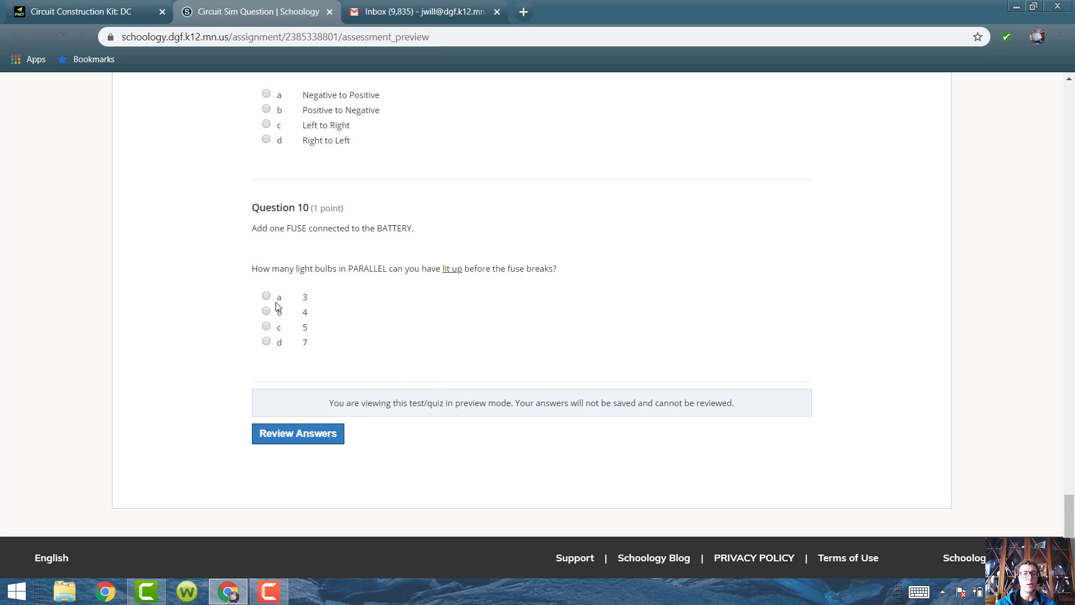
Scroll the quiz back up to Question 1, showing the 1.8 A answer for the battery wire.
{"action": "left_click", "coordinate": [86, 10]}
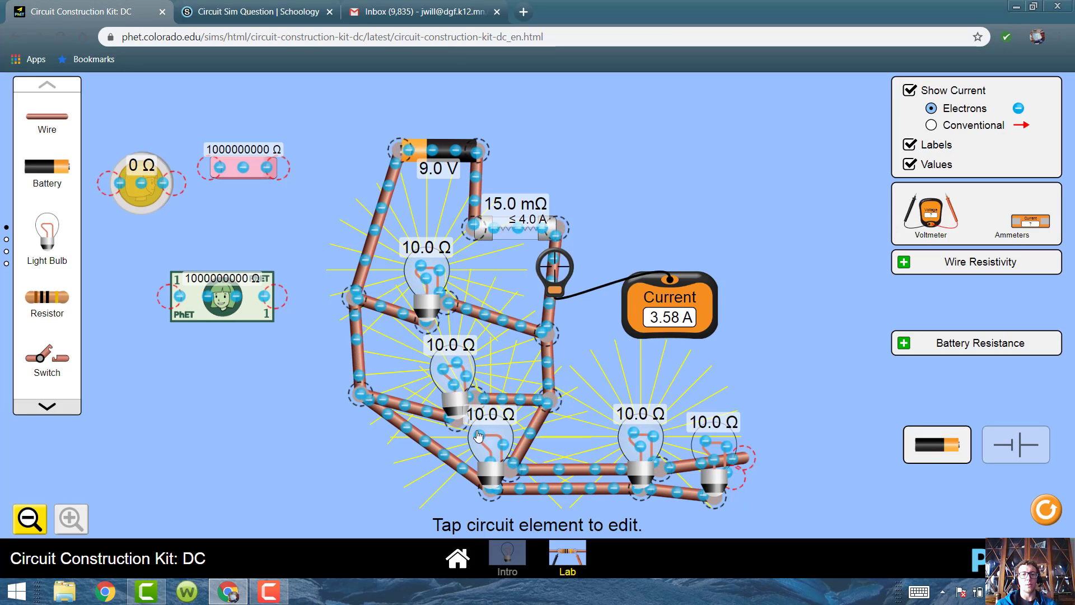
{"action": "left_click", "coordinate": [258, 12]}
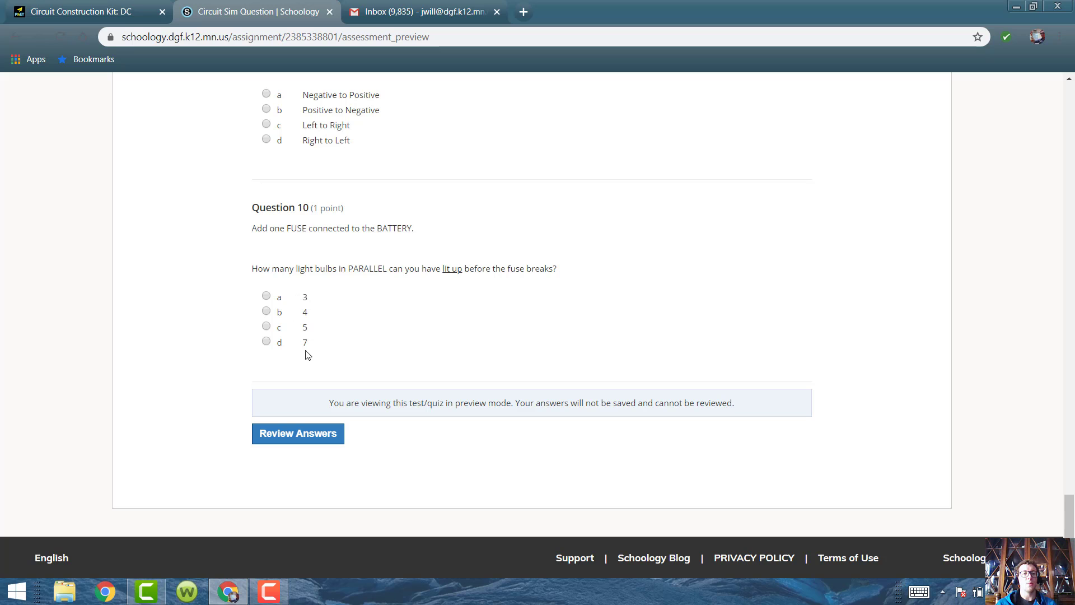
{"action": "scroll", "coordinate": [703, 351], "scroll_direction": "up", "scroll_amount": 20}
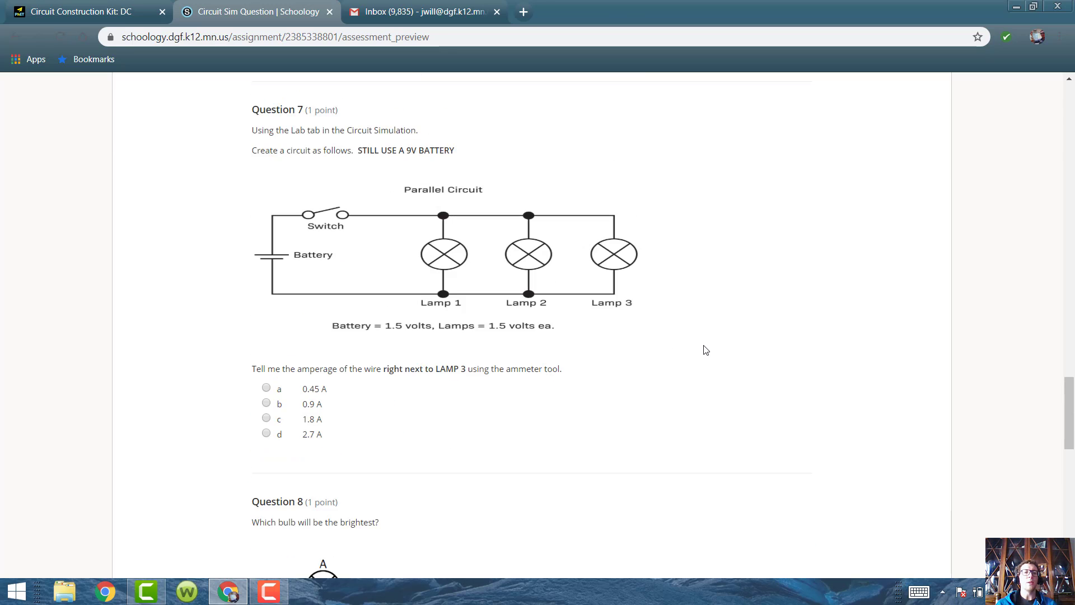
{"action": "scroll", "coordinate": [706, 350], "scroll_direction": "up", "scroll_amount": 12}
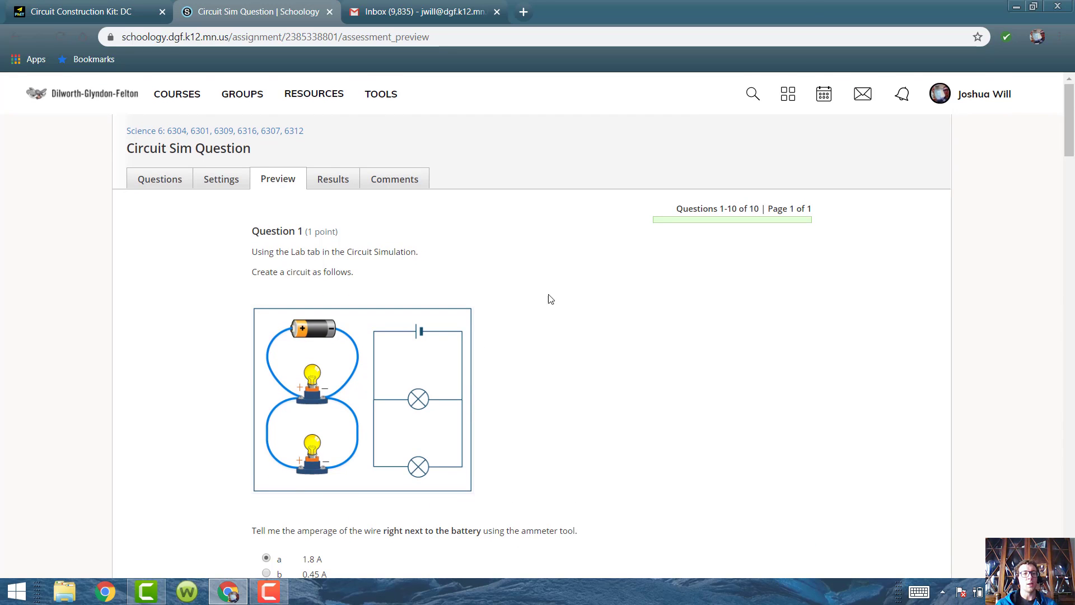